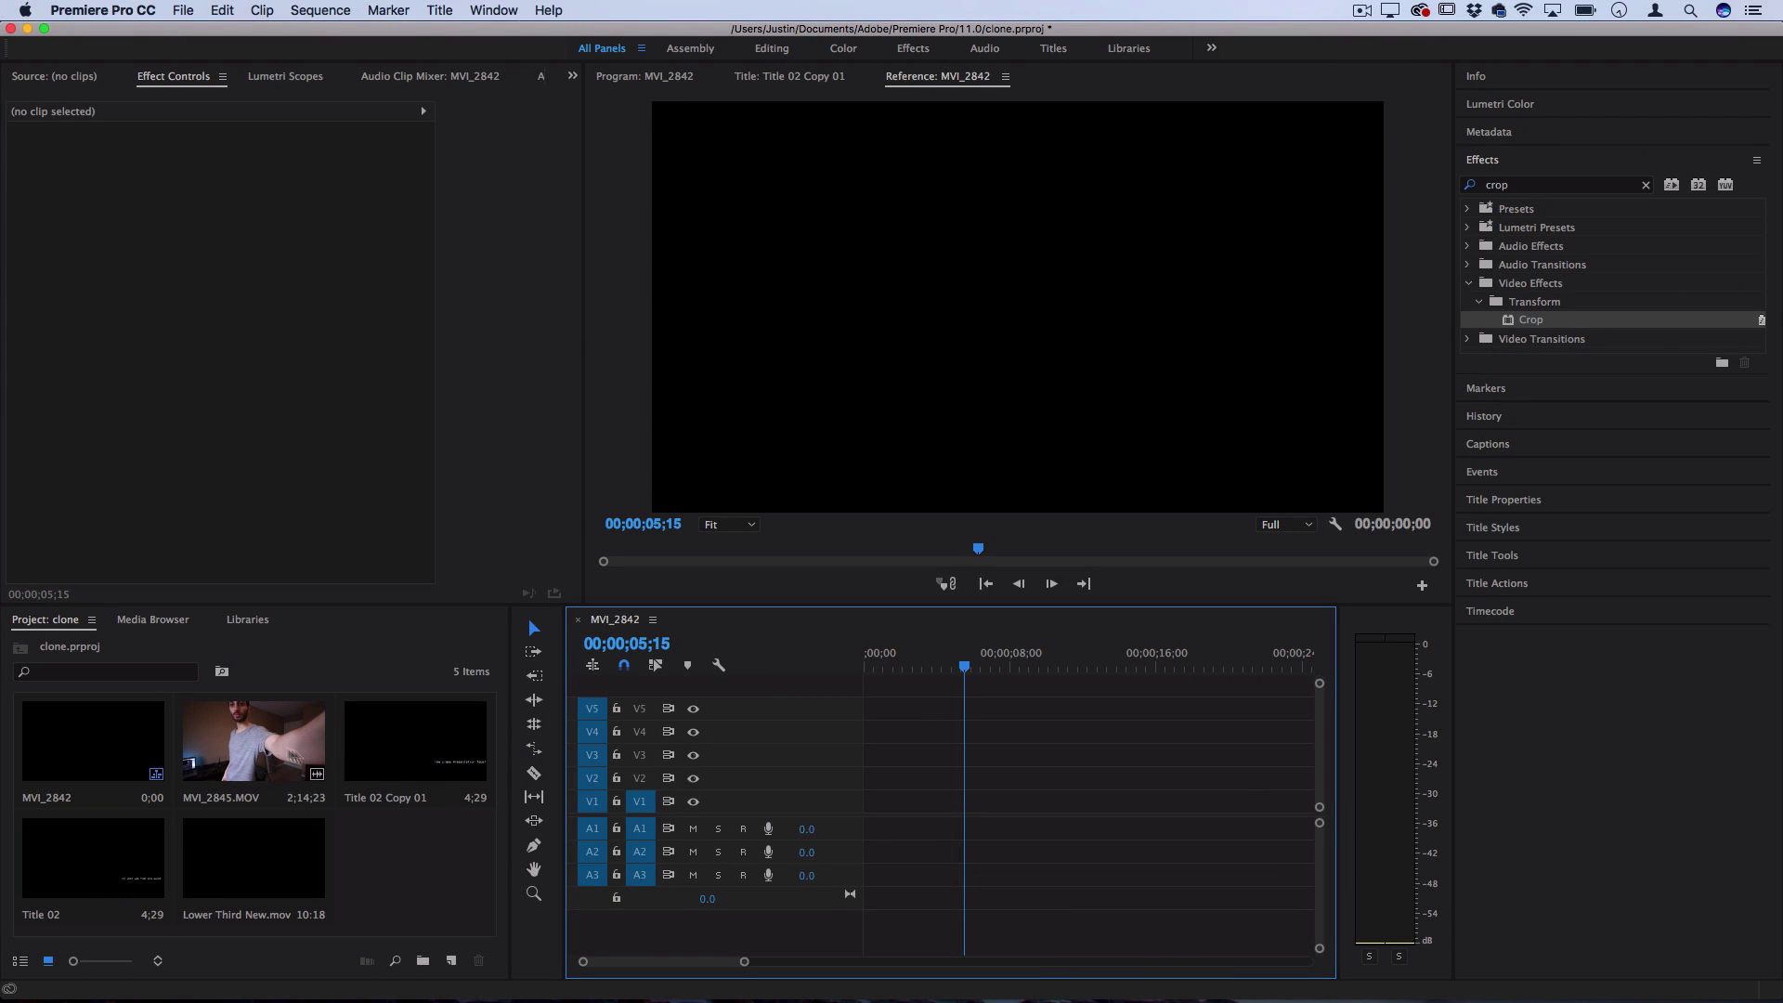
# - Place MVI_2845.MOV on V1 of the MVI_2842 sequence and zoom out to fit the clip
pyautogui.moveTo(260, 747); pyautogui.dragTo(868, 798)
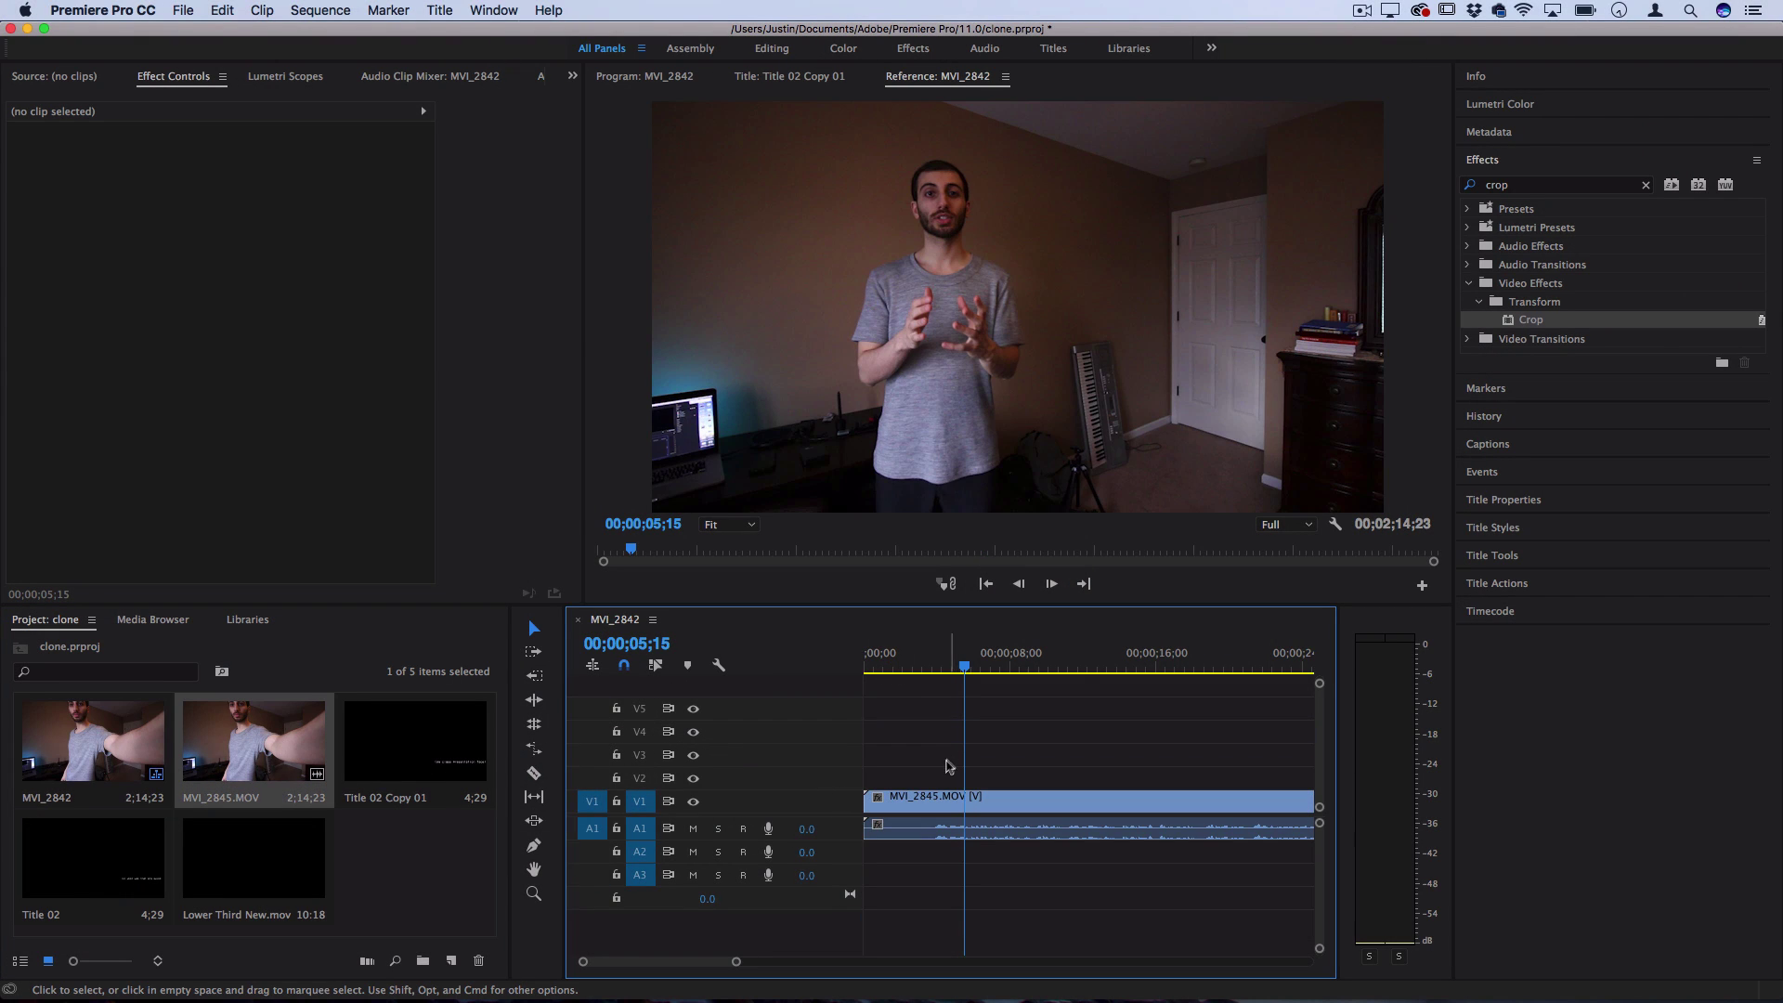
pyautogui.press('-')
pyautogui.press('-')
pyautogui.press('-')
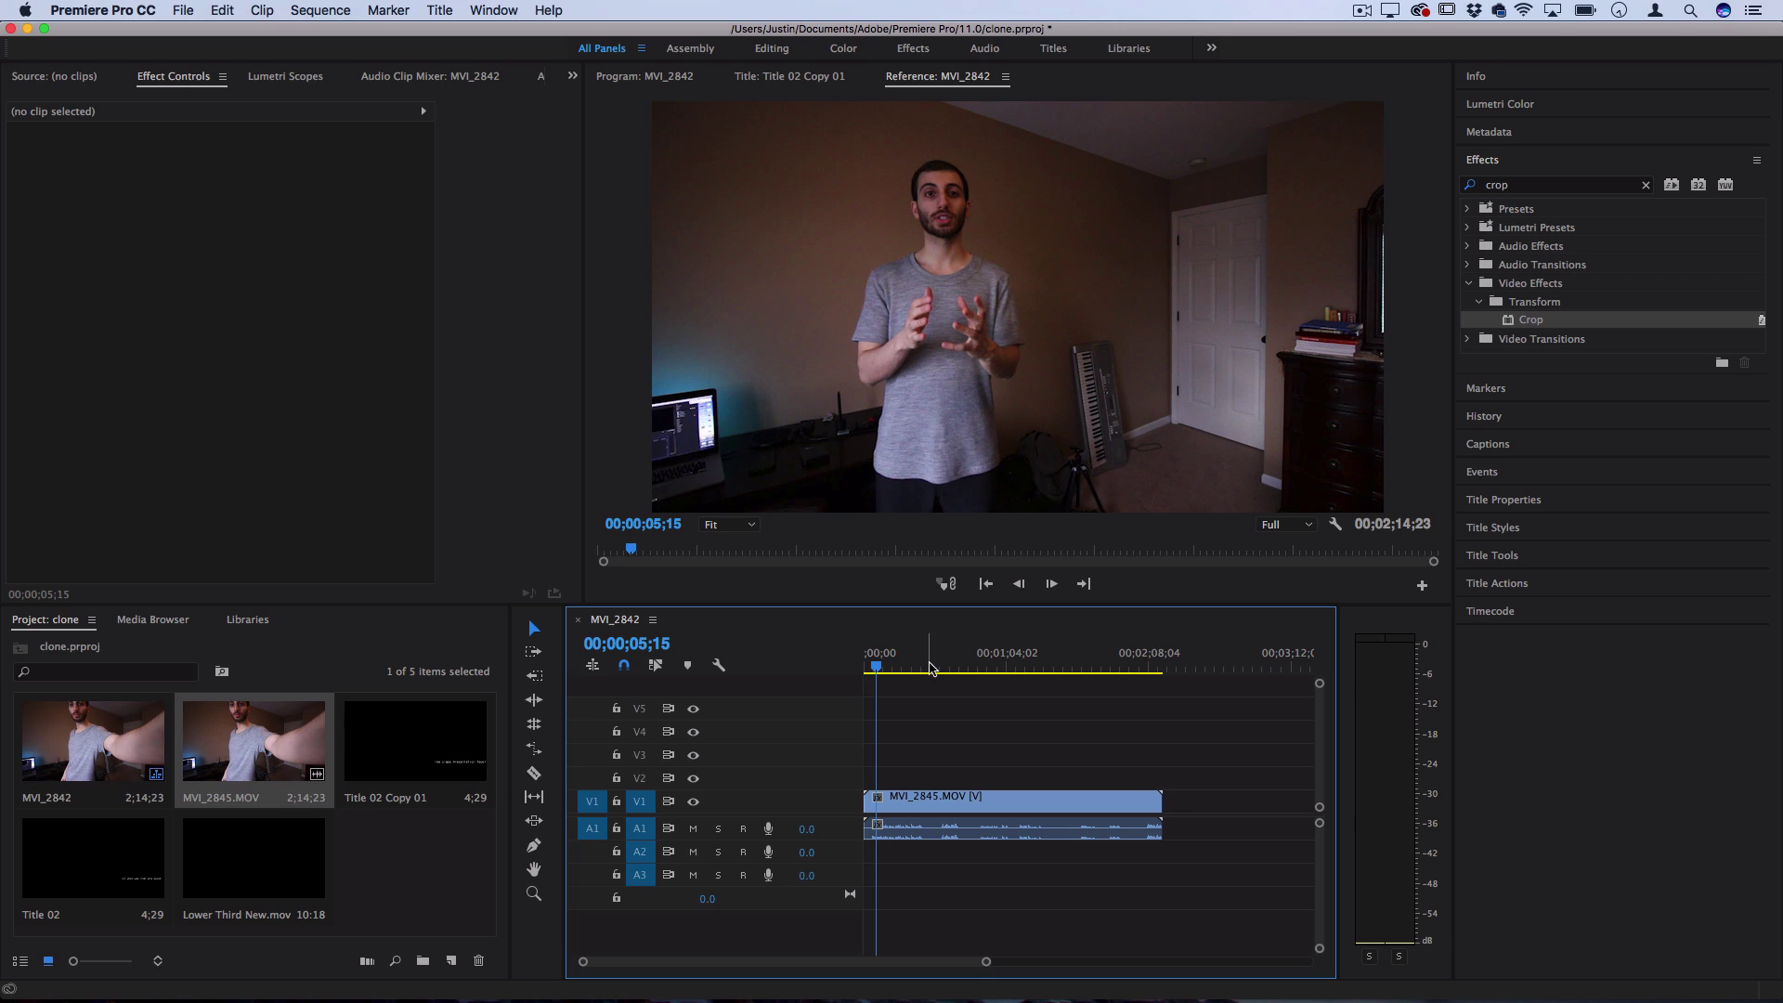
pyautogui.click(1086, 665)
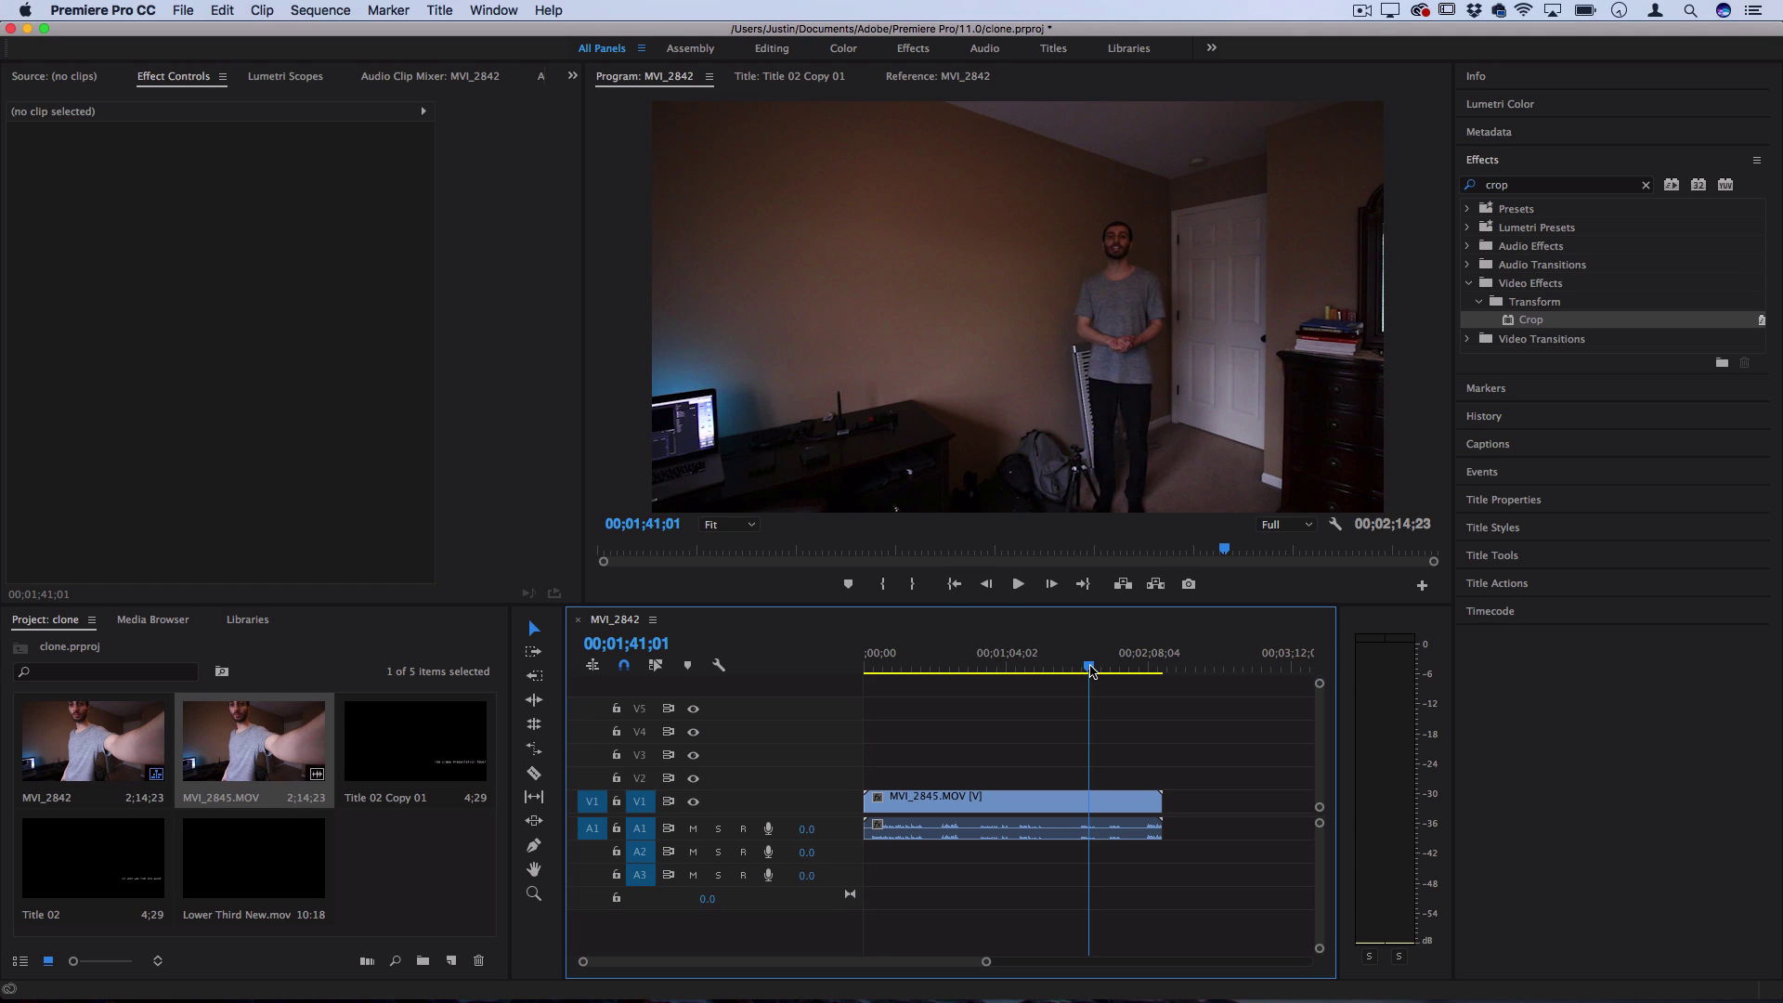
pyautogui.click(906, 666)
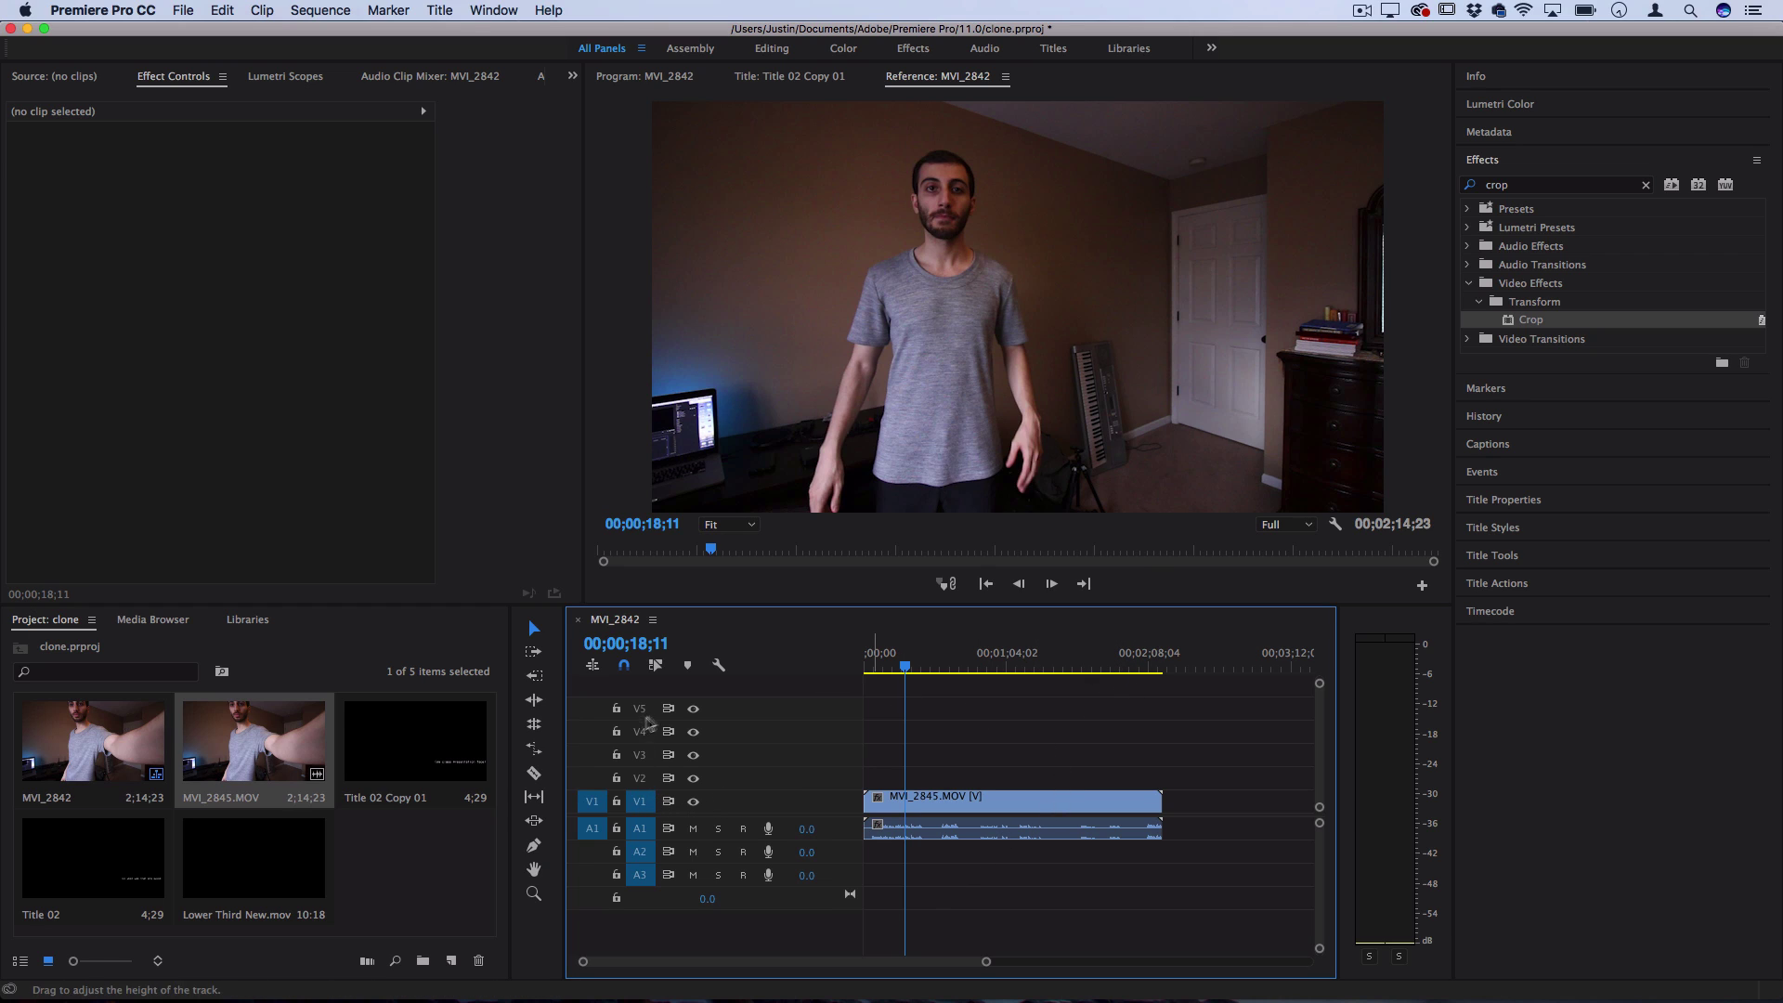
# - Preview the start of the clip, then take the Razor to the cut point 00;01;36;15
pyautogui.scroll(3, 905, 687)
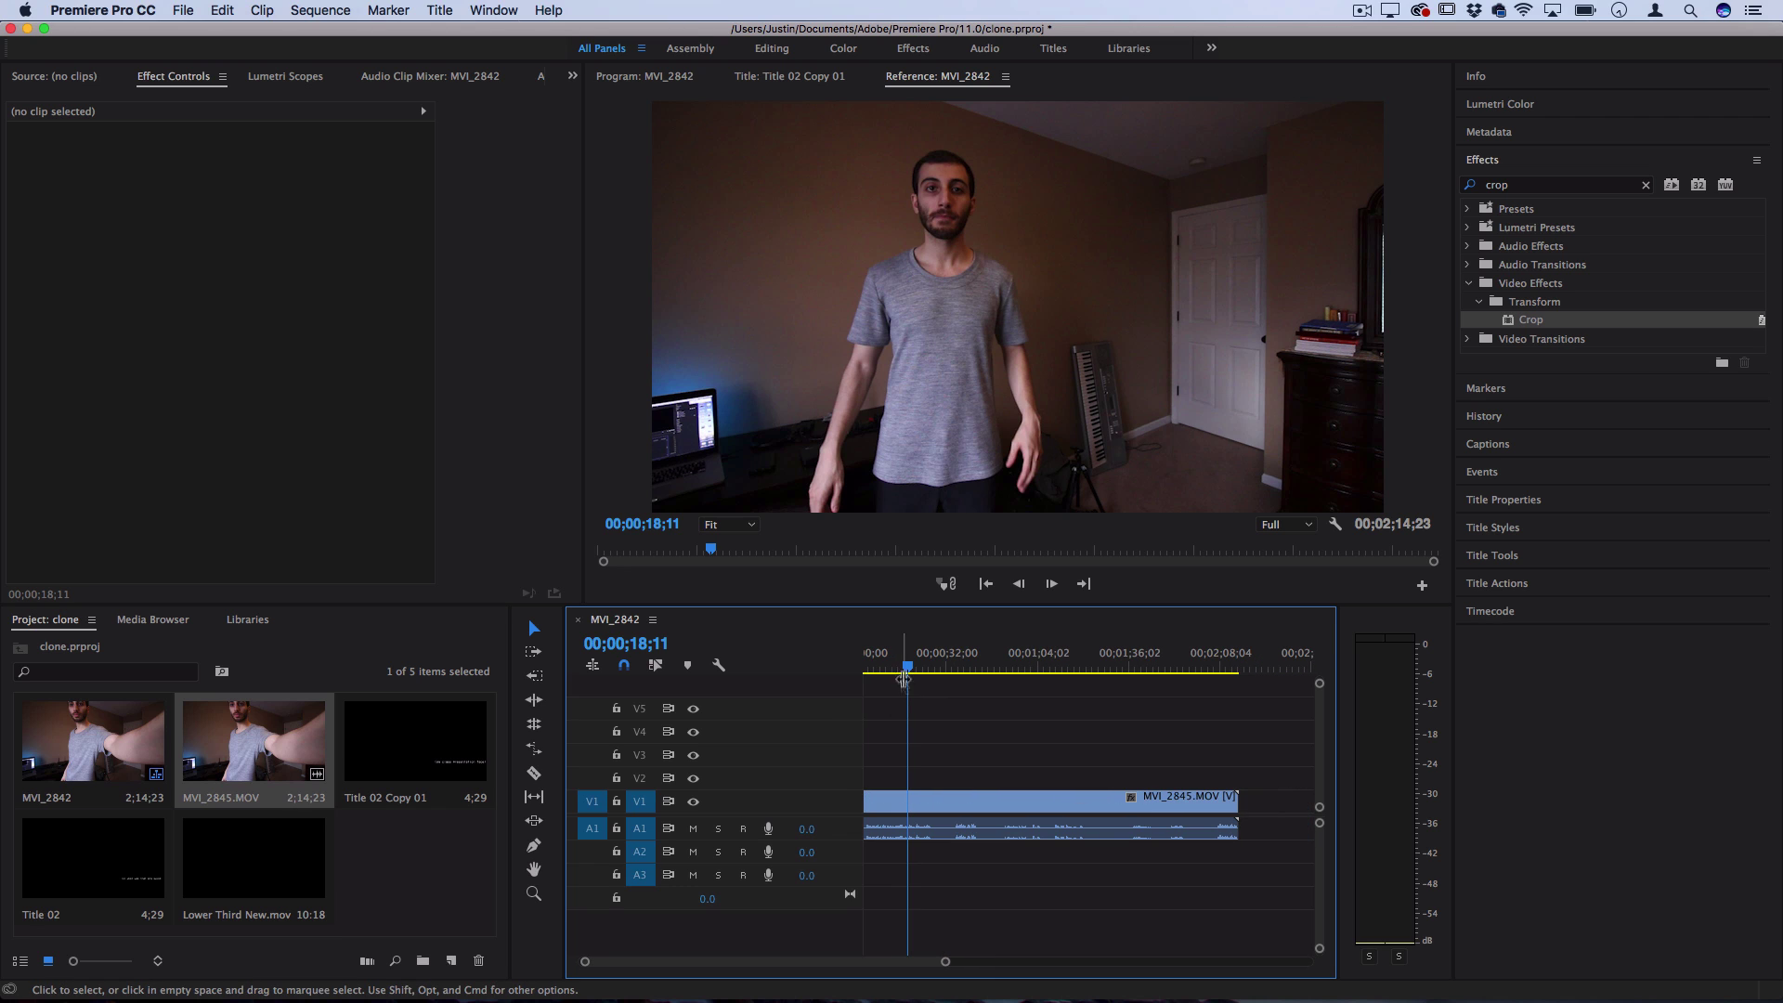
pyautogui.click(891, 670)
pyautogui.press('space')
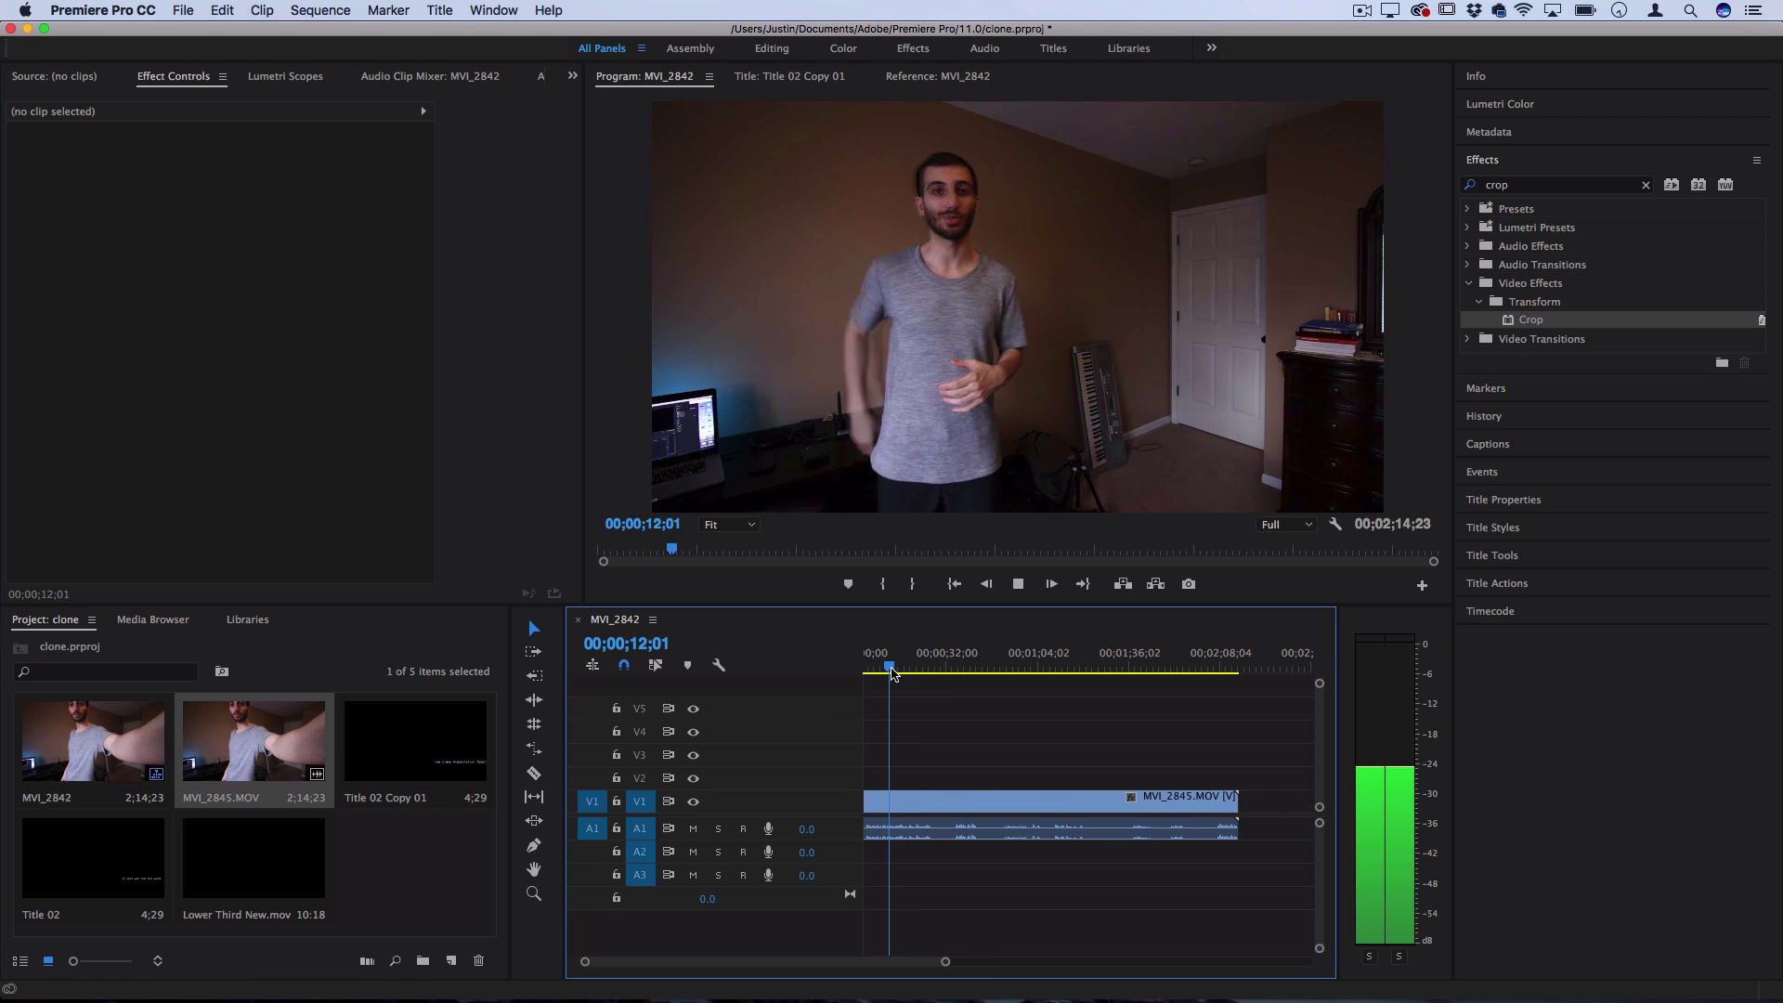
pyautogui.press('space')
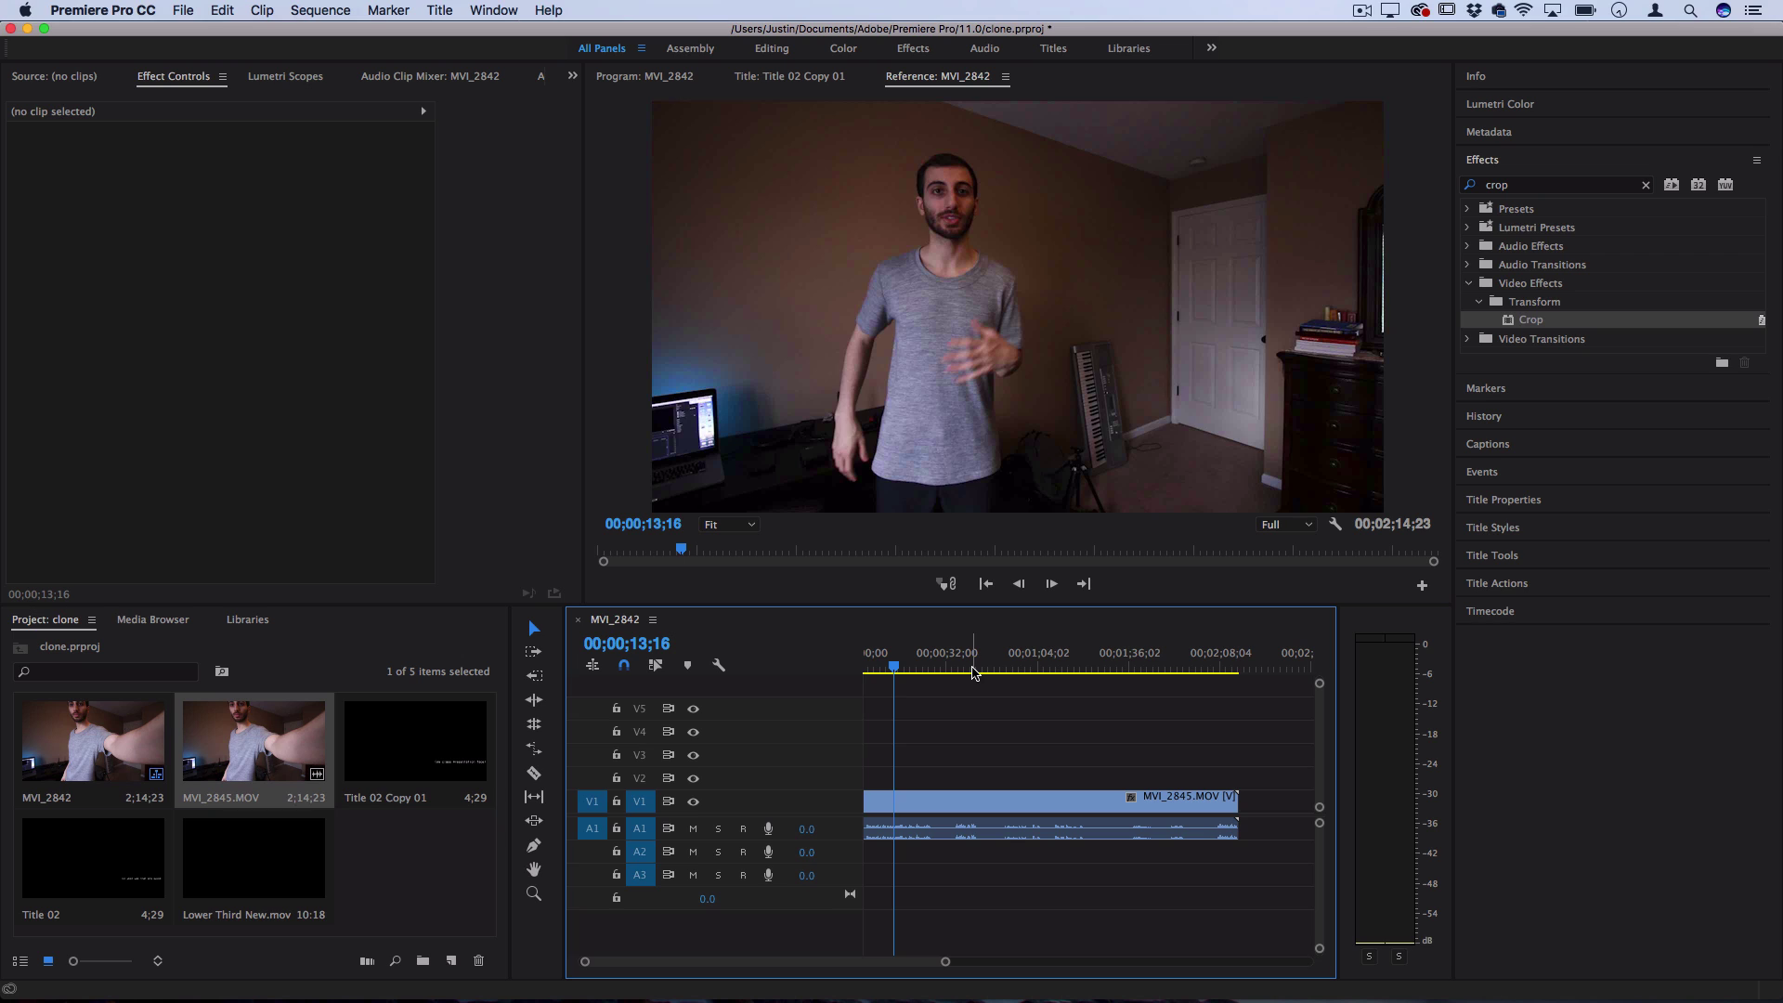
pyautogui.press('c')
pyautogui.moveTo(973, 672); pyautogui.dragTo(1130, 674)
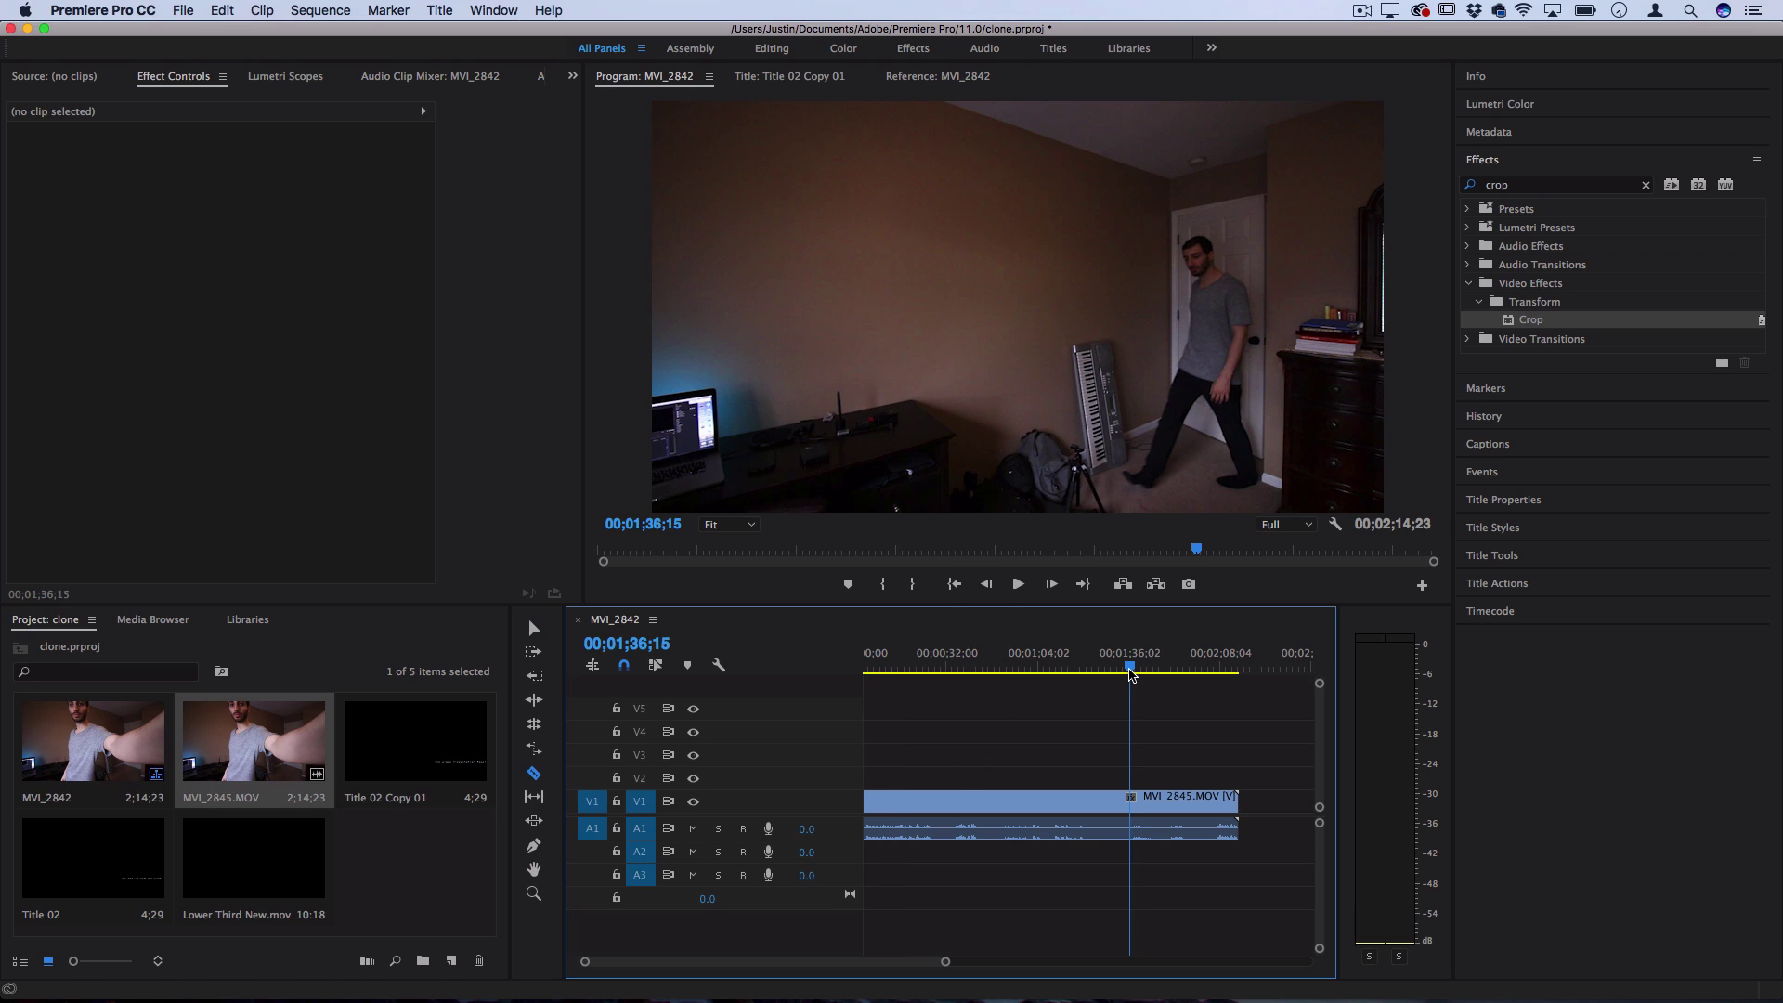
# - Split the clip at 00;01;36;15 on all tracks and move its second part to V2/A2
pyautogui.keyDown('shift'); pyautogui.click(1131, 795); pyautogui.keyUp('shift')
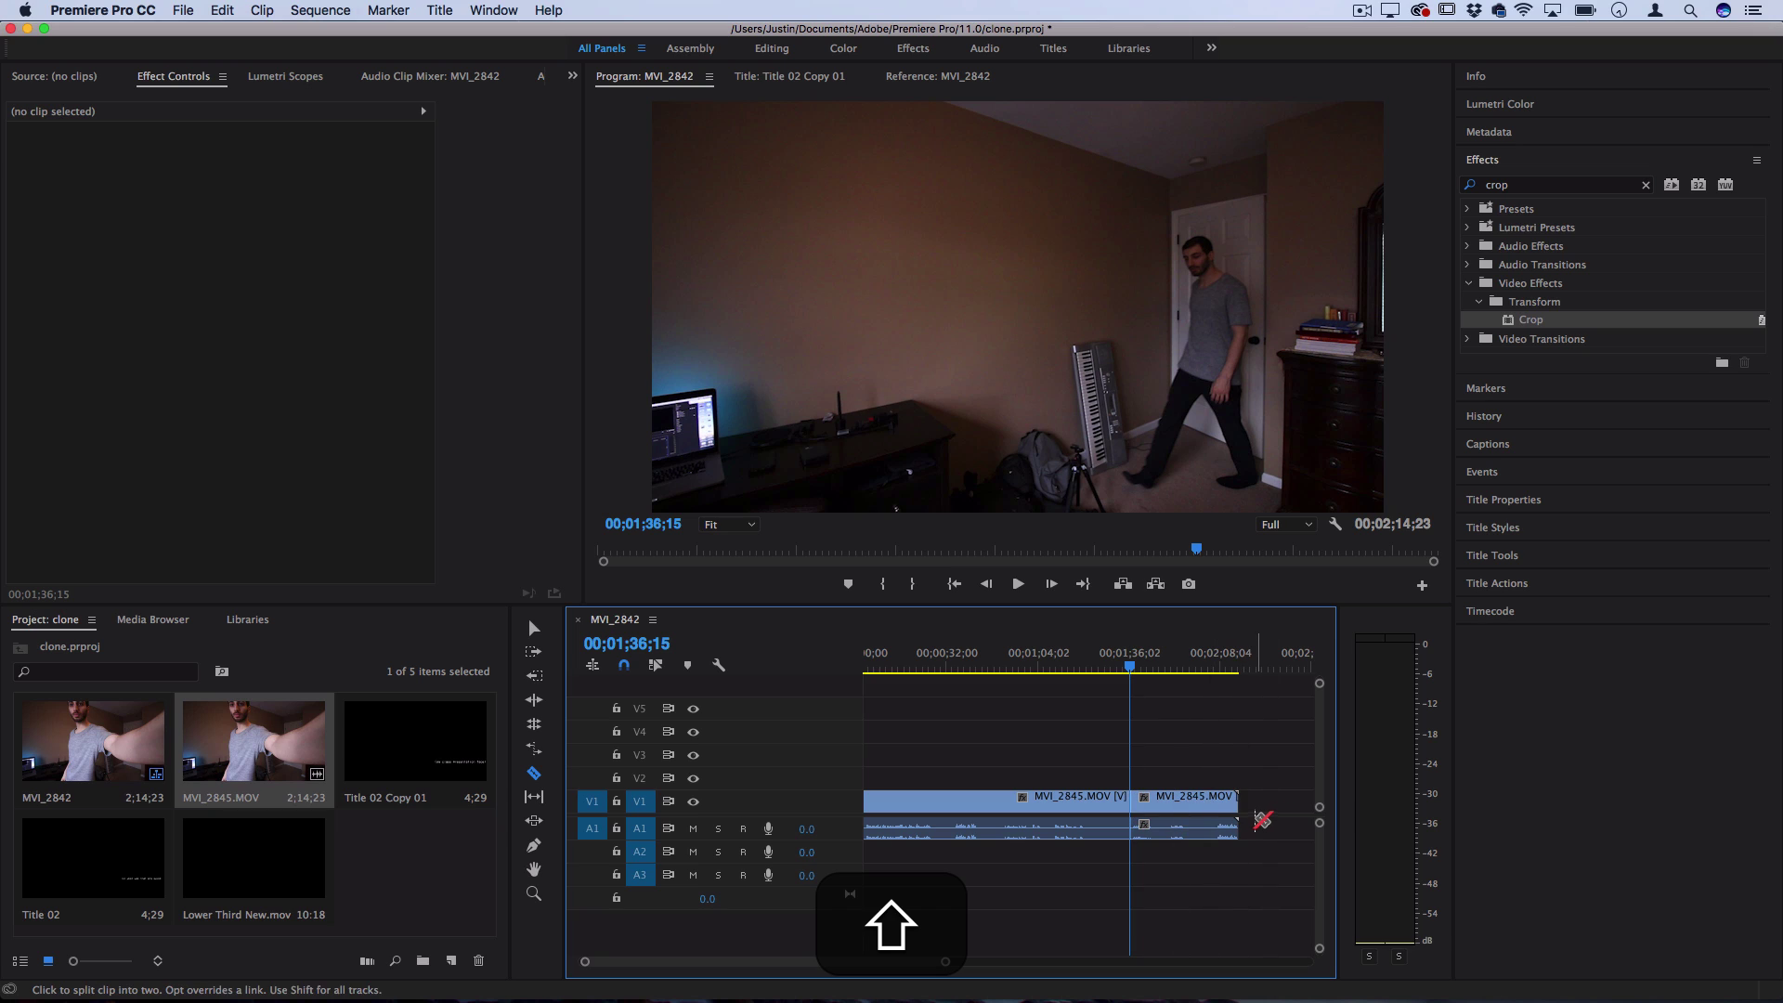
pyautogui.press('v')
pyautogui.moveTo(1163, 800); pyautogui.dragTo(1156, 778)
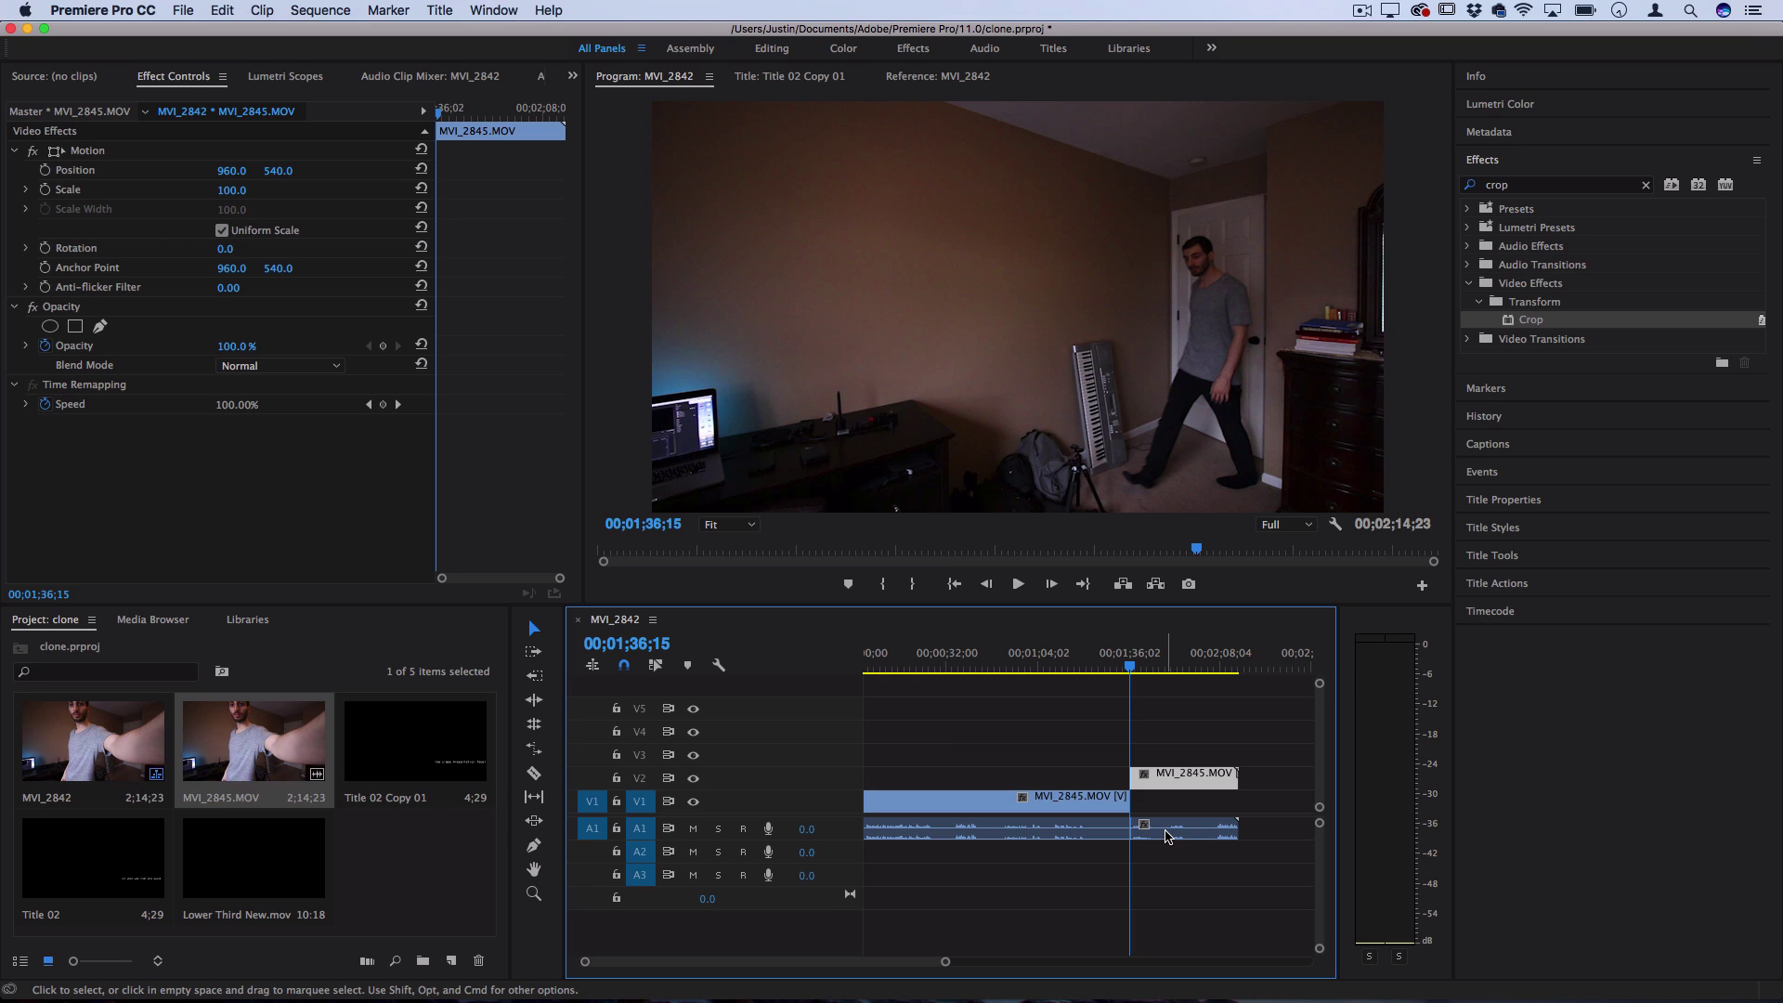
pyautogui.moveTo(1185, 846); pyautogui.dragTo(1175, 871)
# - Slide the V2/A2 section back over the first part, check near 00;00;23;16, and select the V2 clip
pyautogui.moveTo(1269, 907); pyautogui.dragTo(1161, 682)
pyautogui.moveTo(1189, 778); pyautogui.dragTo(985, 773)
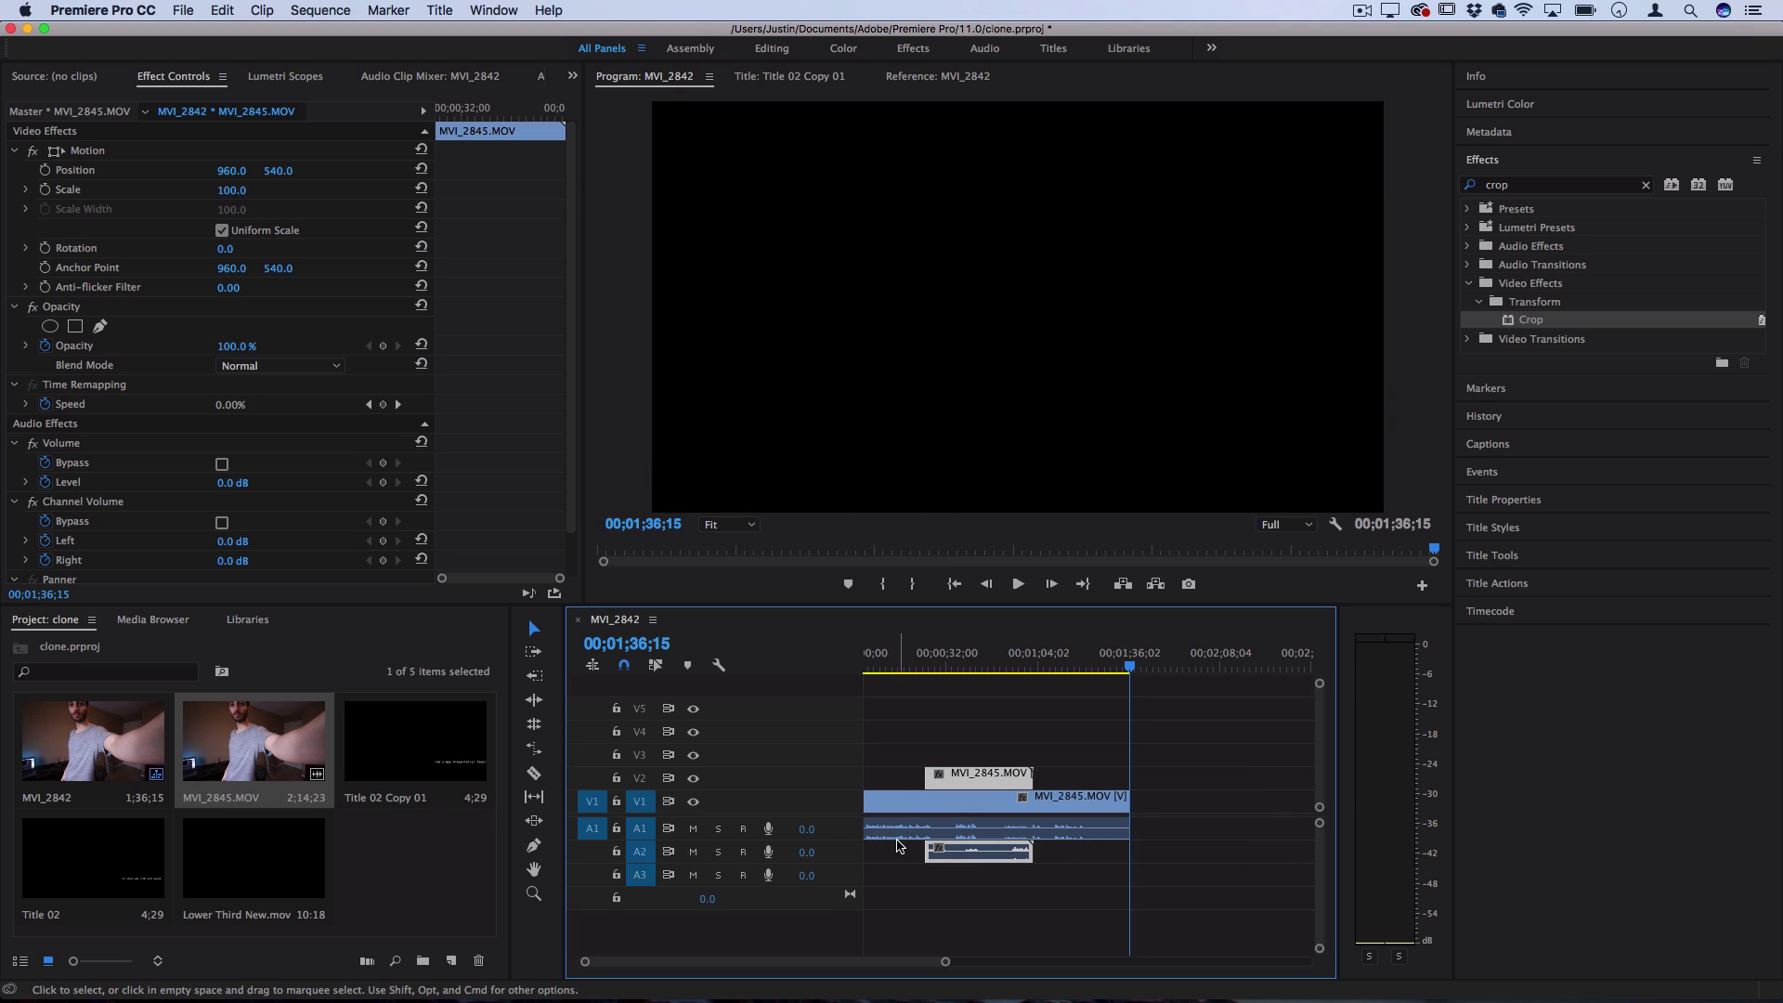
pyautogui.click(923, 661)
pyautogui.press('=')
pyautogui.press('=')
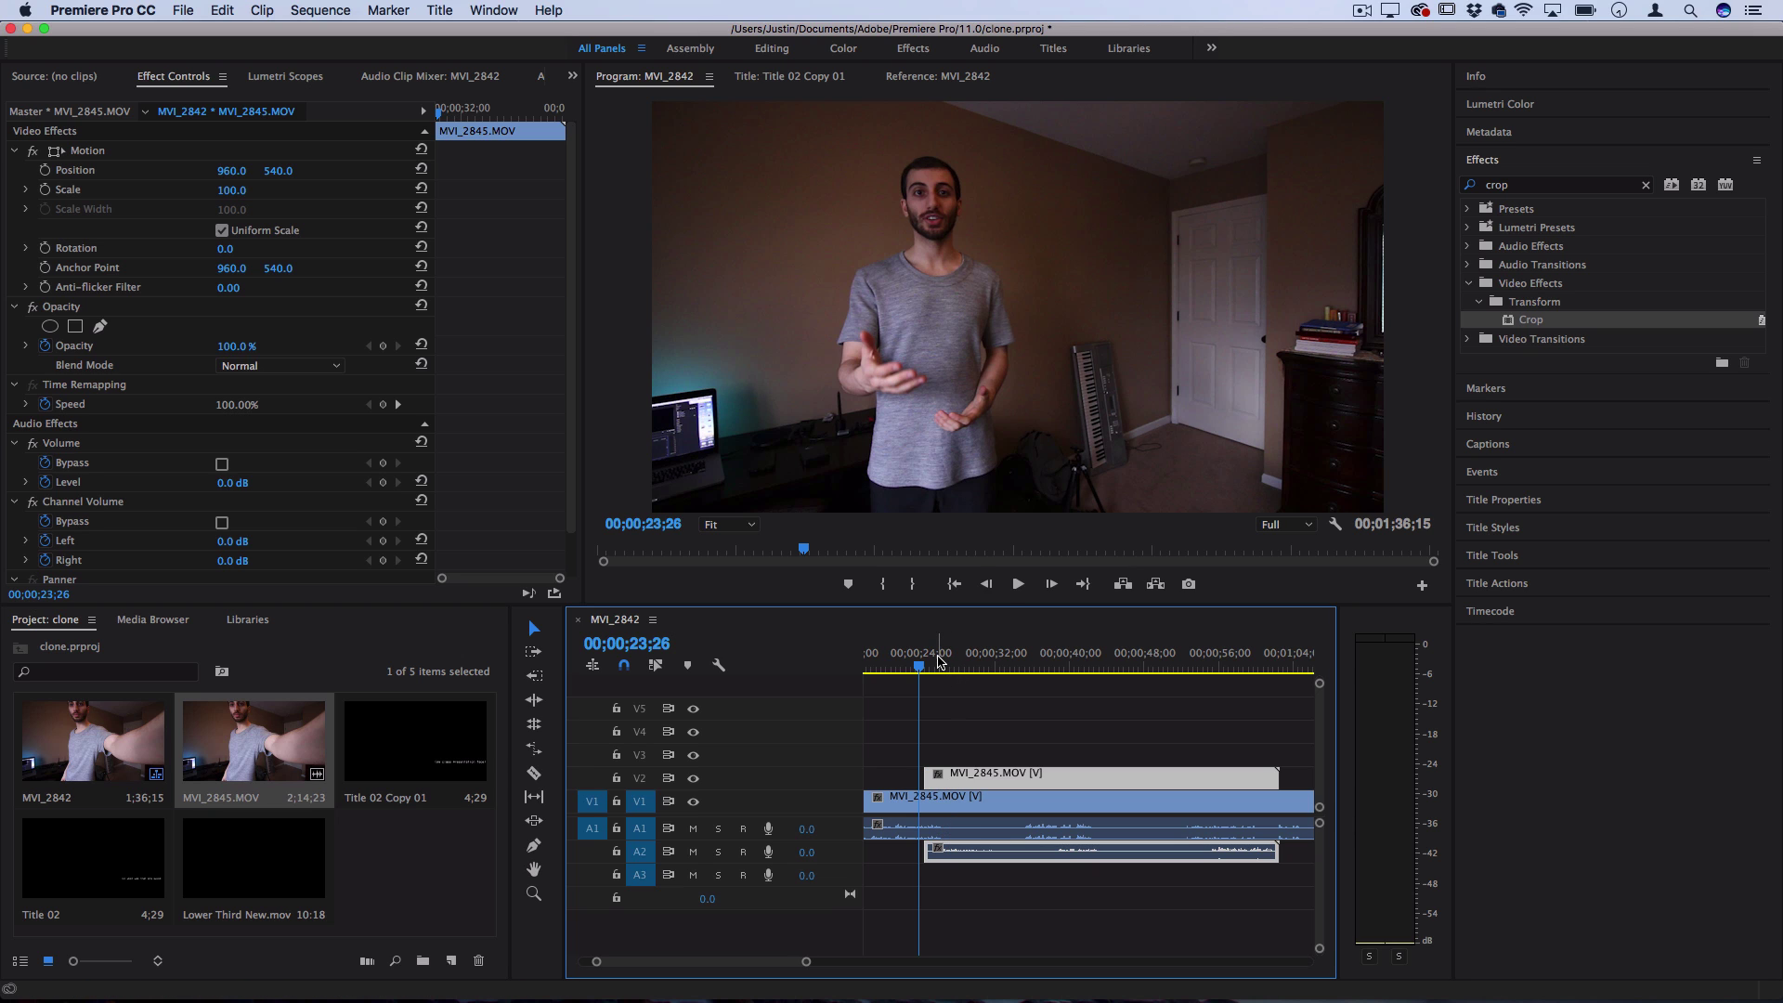
pyautogui.moveTo(938, 661)
pyautogui.mouseDown()
pyautogui.moveTo(914, 664)
pyautogui.moveTo(929, 665)
pyautogui.mouseUp()
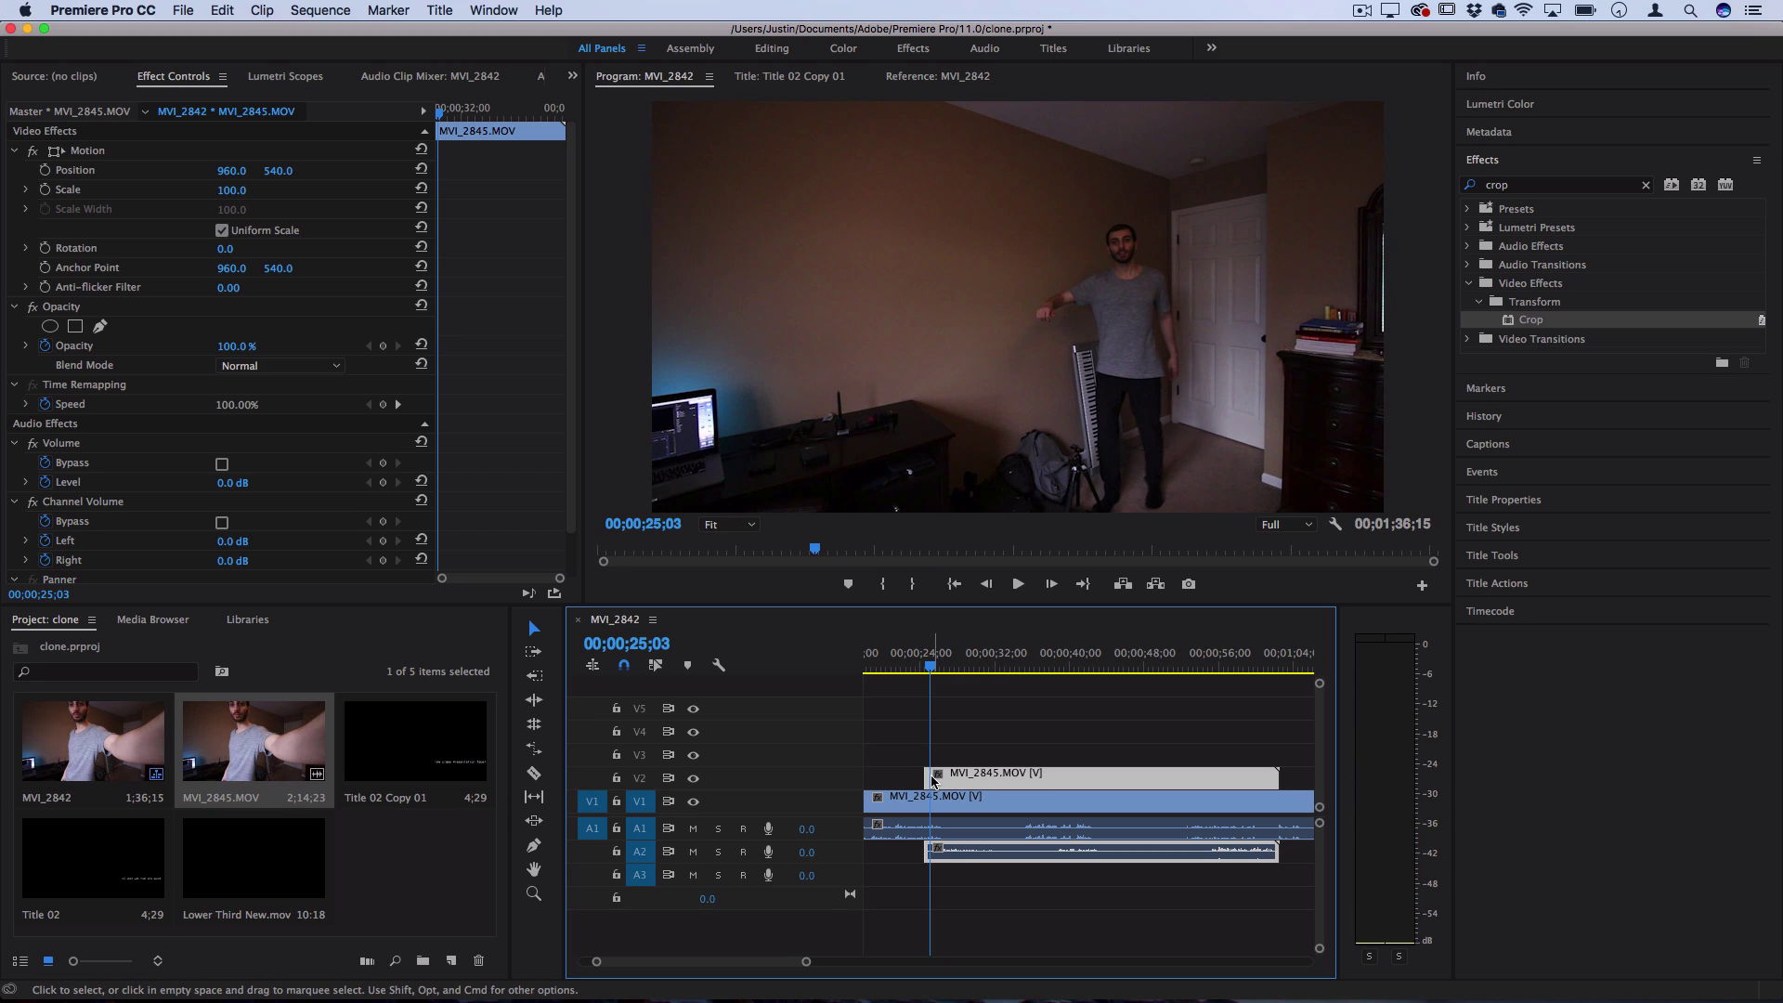
pyautogui.click(988, 734)
pyautogui.click(972, 775)
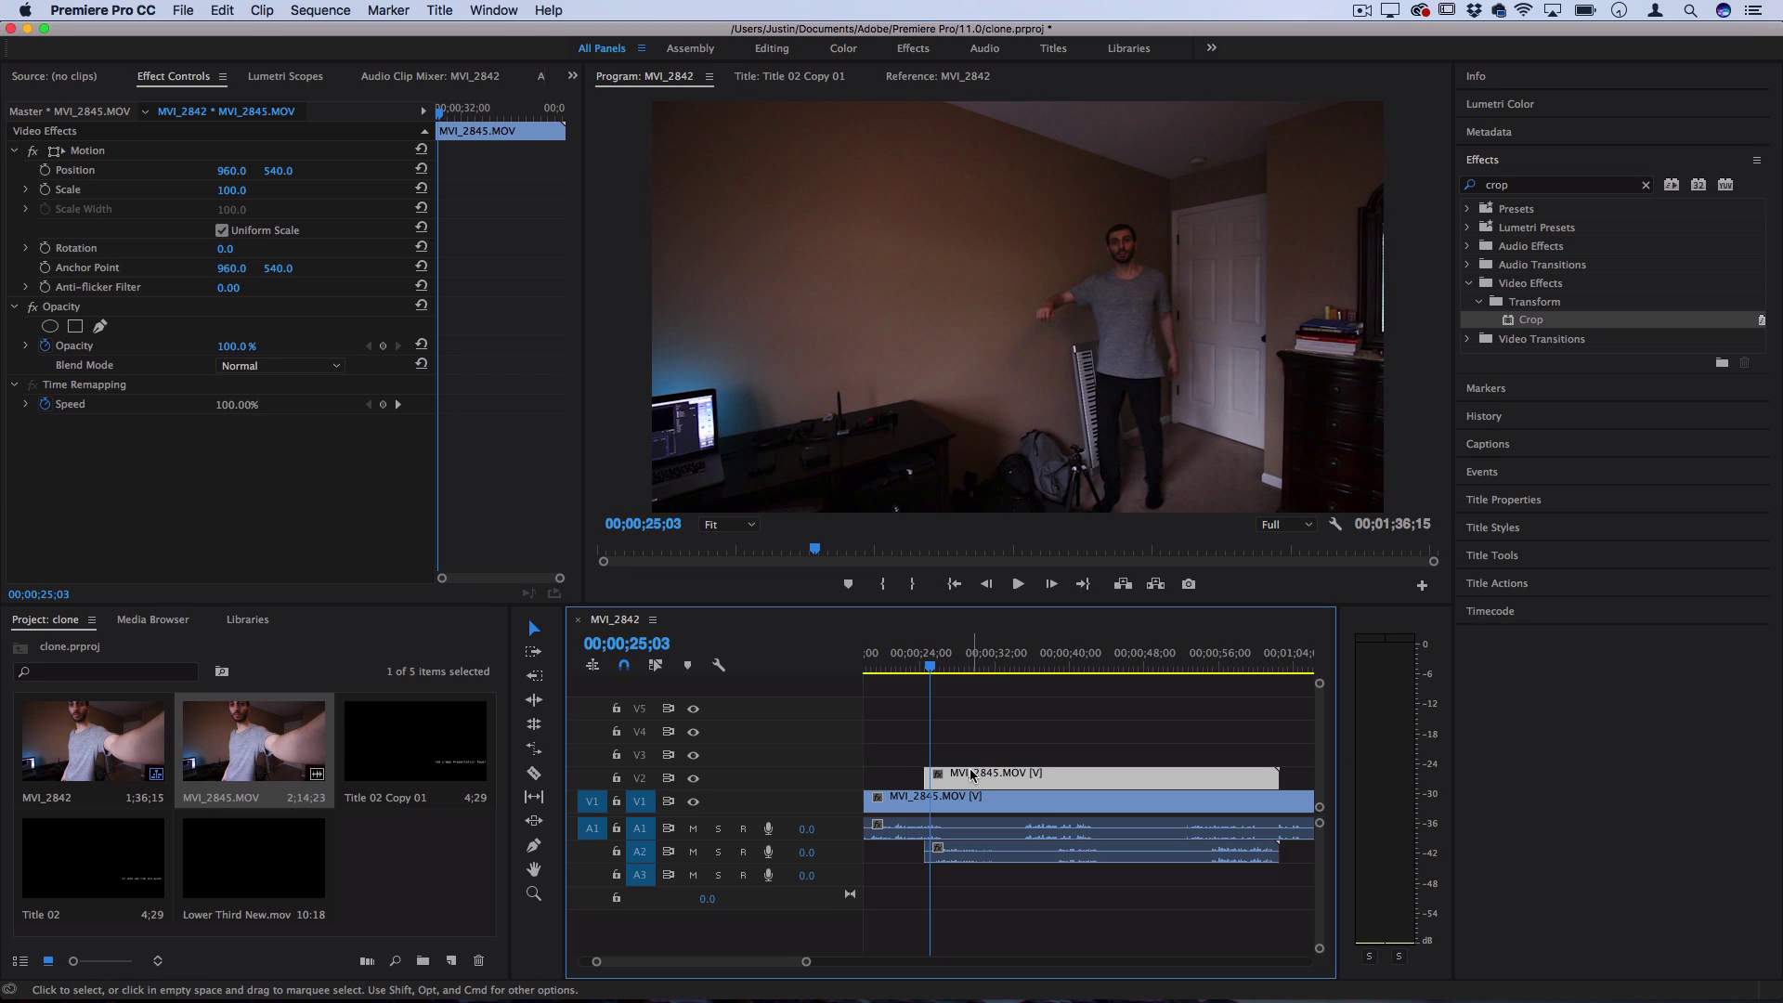
# - Apply the Crop effect to the V2 clip and set Crop Left to 52.0%
pyautogui.click(974, 748)
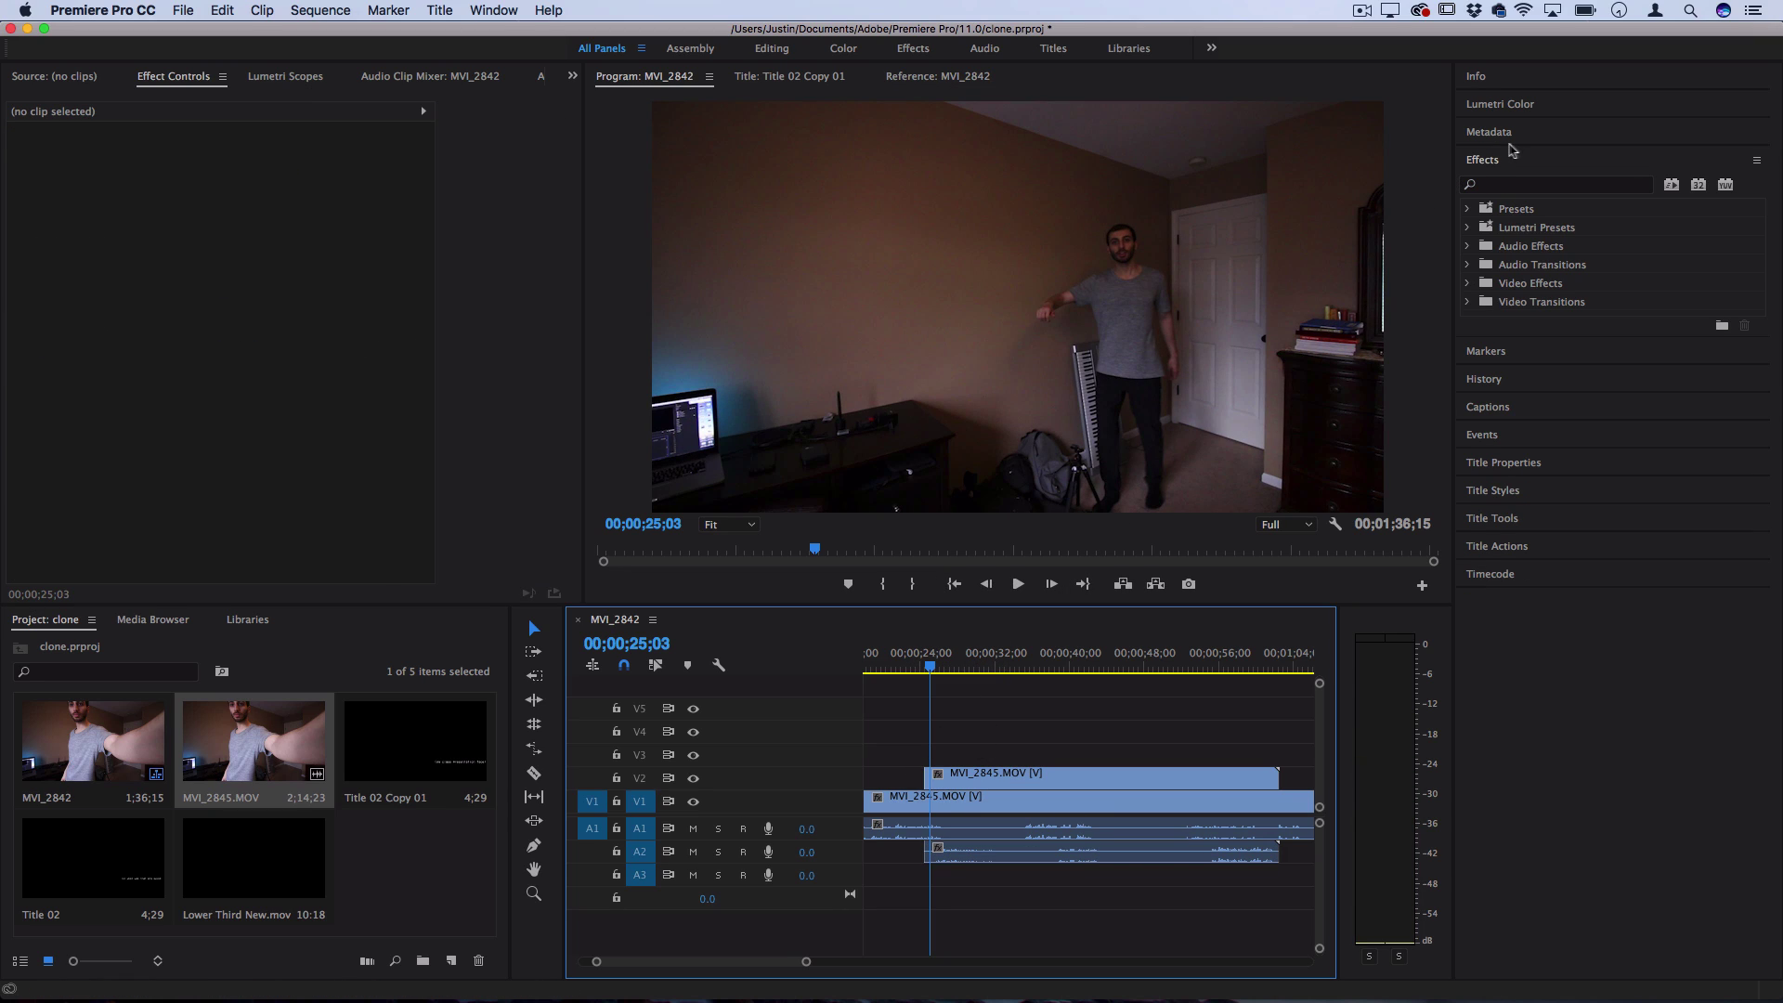
pyautogui.click(1510, 186)
pyautogui.write('crop')
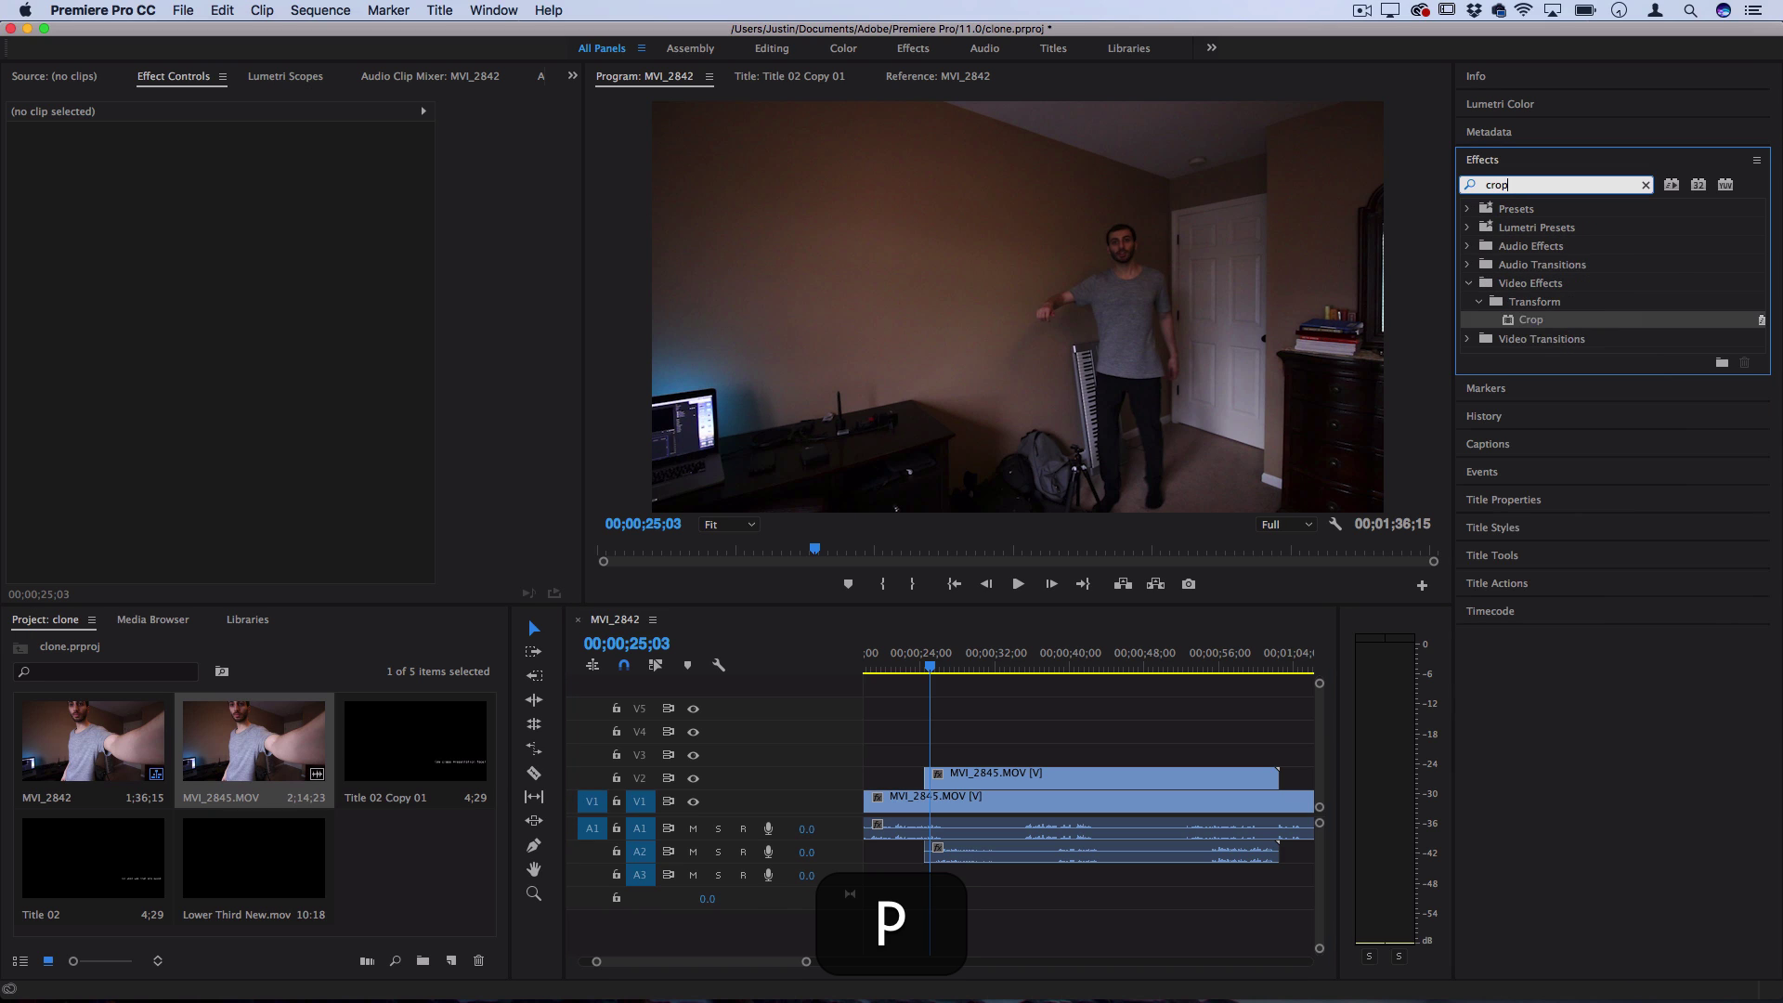
pyautogui.moveTo(1551, 321); pyautogui.dragTo(960, 777)
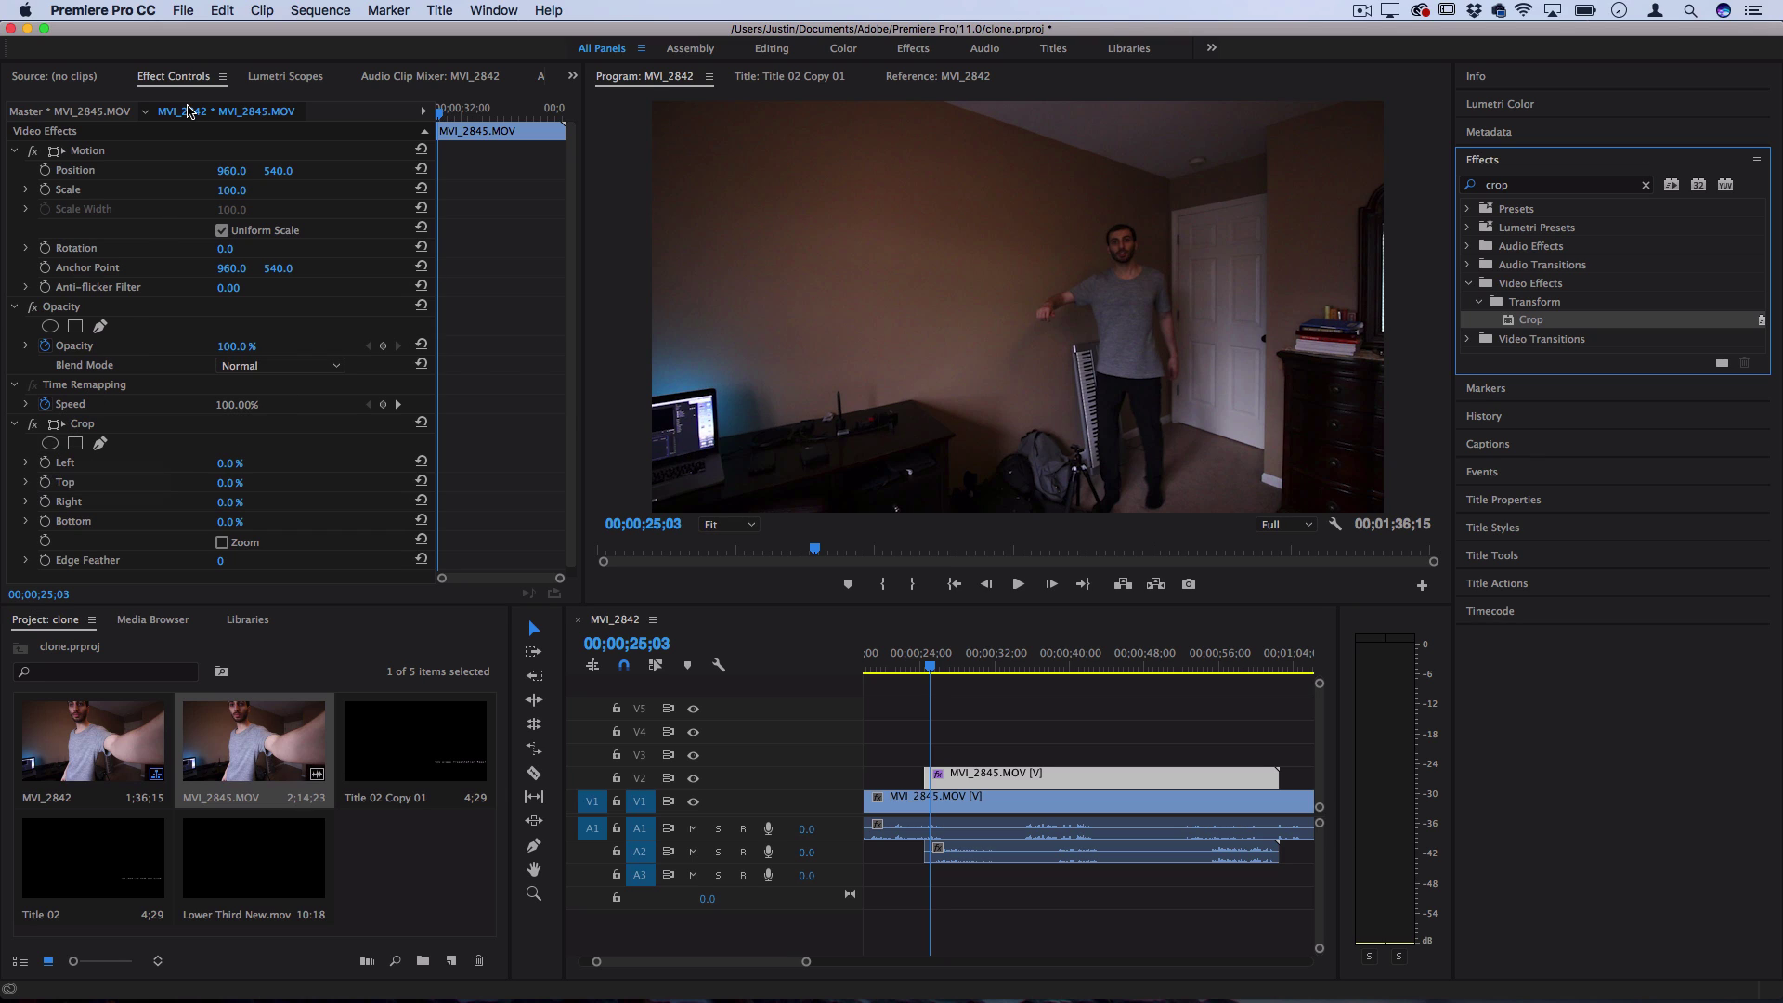
pyautogui.moveTo(227, 463); pyautogui.dragTo(326, 462)
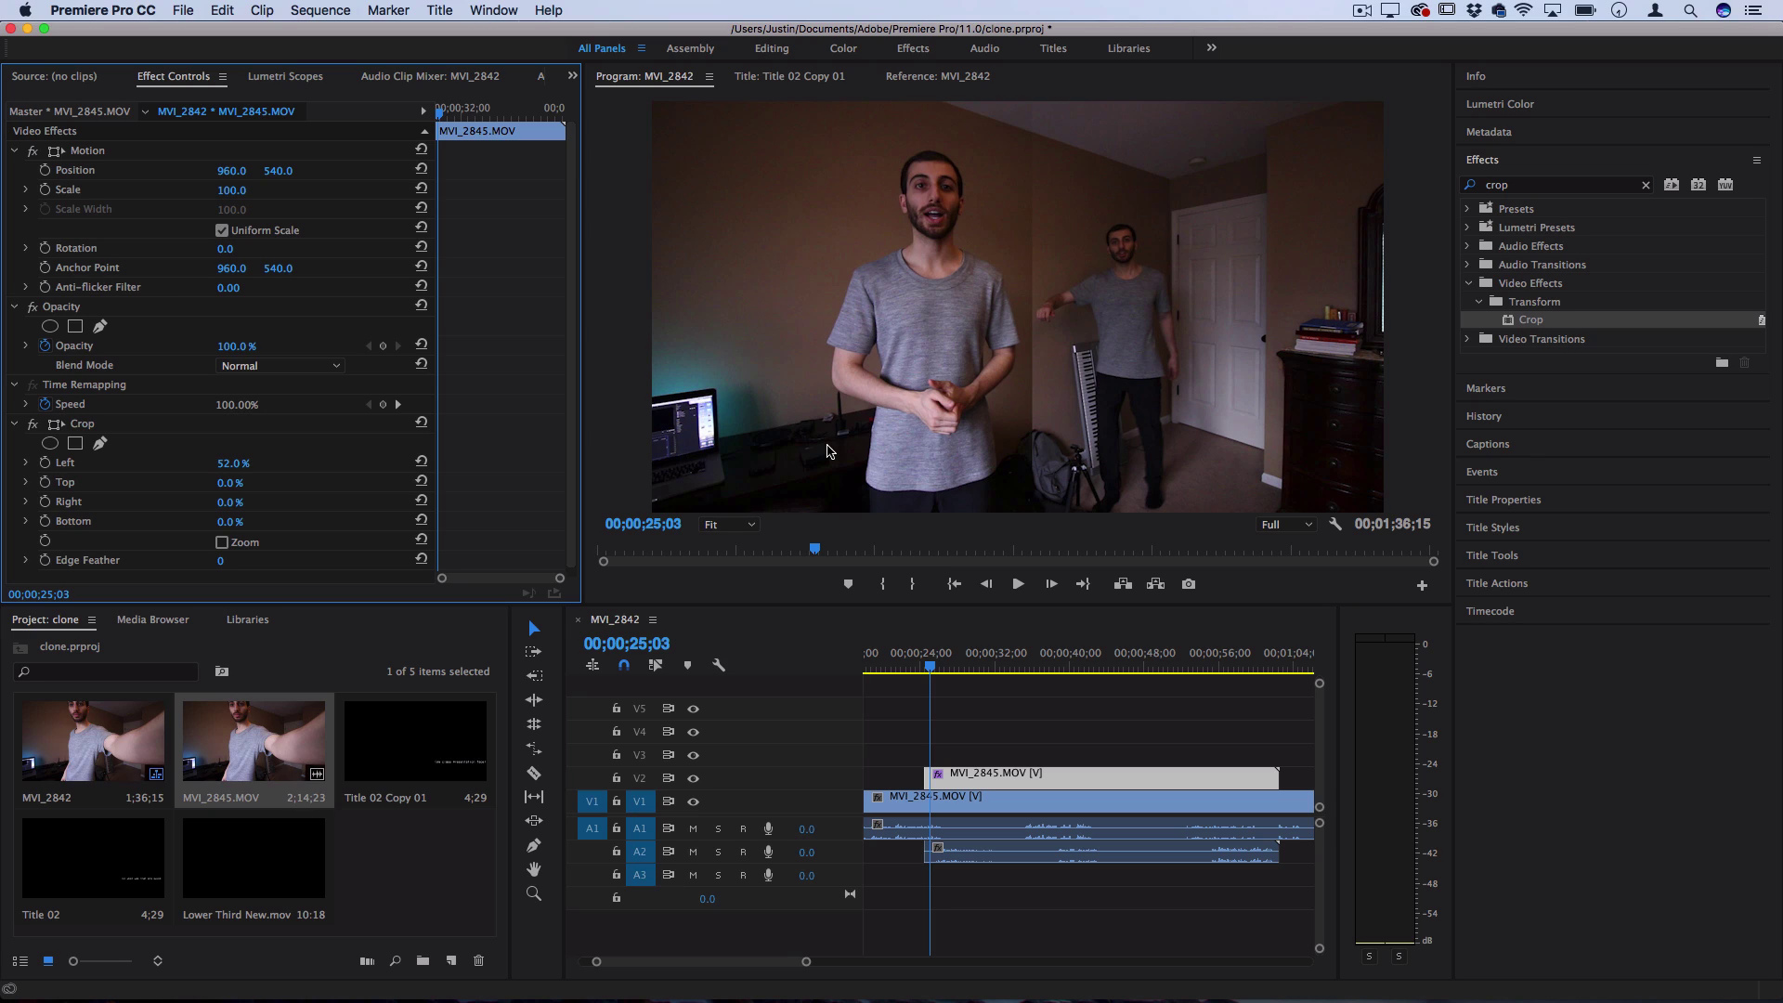
# - Set the V2 crop to Left 54.0% and Edge Feather 130, then play back to preview
pyautogui.scroll(-1, 361, 505)
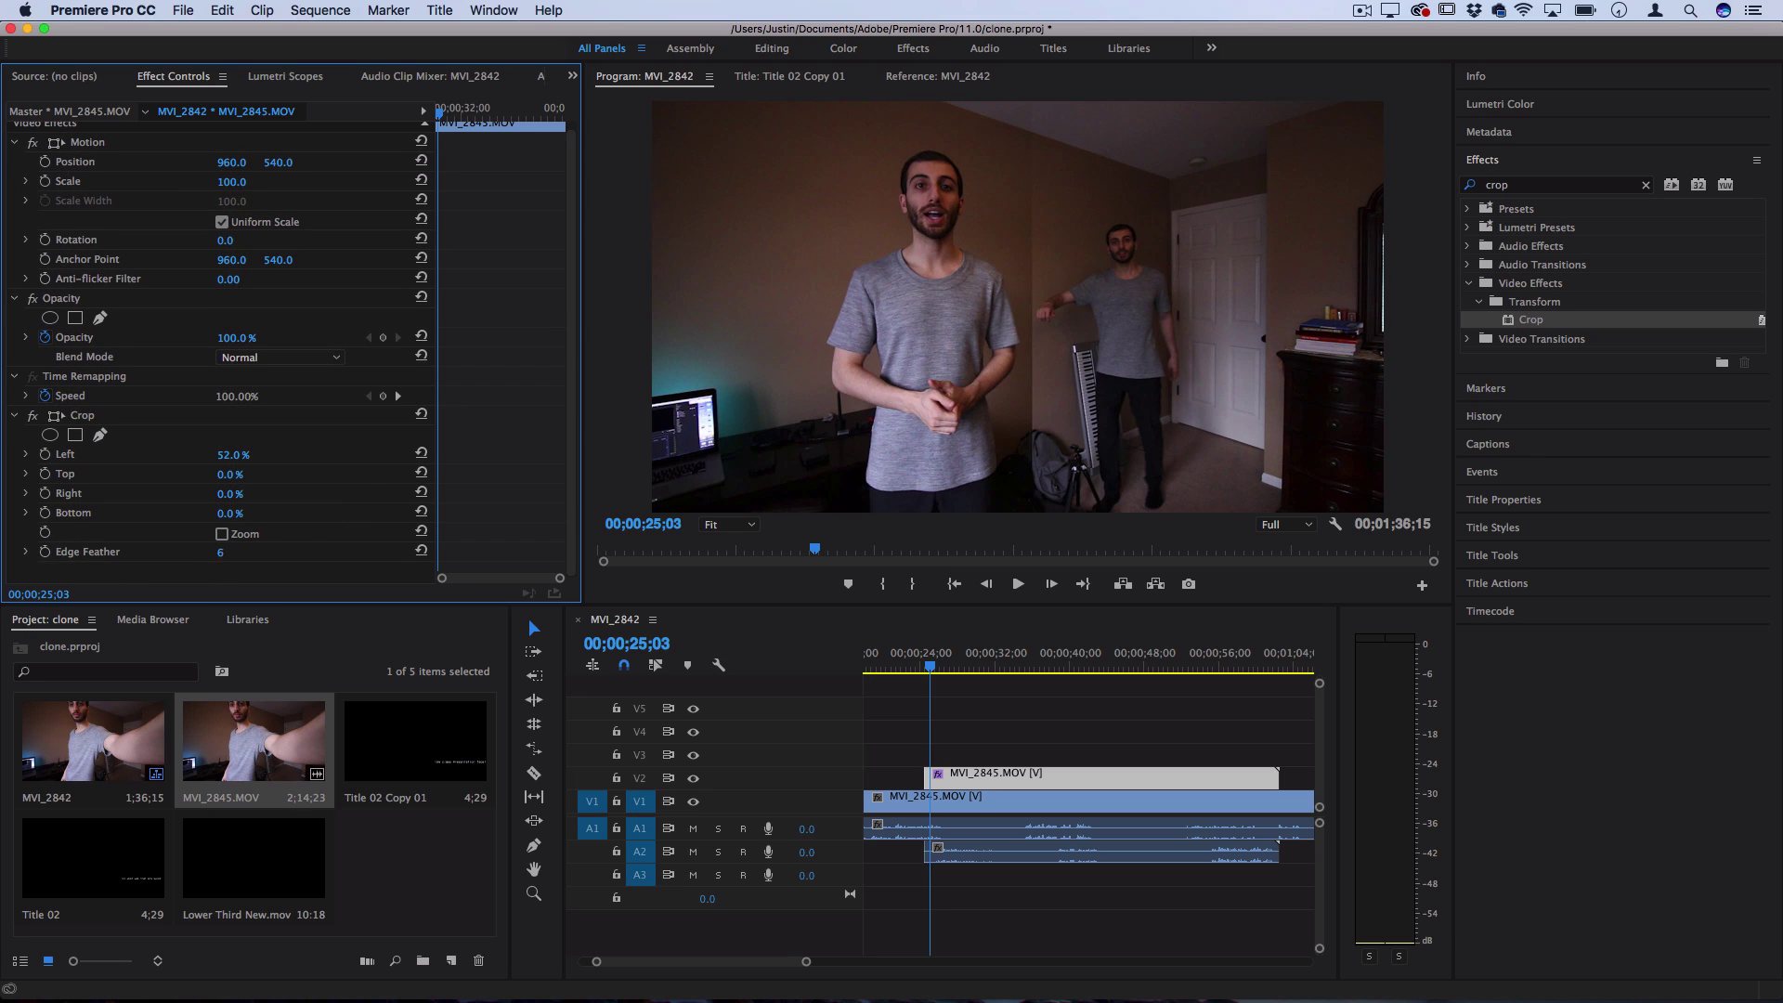
pyautogui.moveTo(220, 551); pyautogui.dragTo(245, 551)
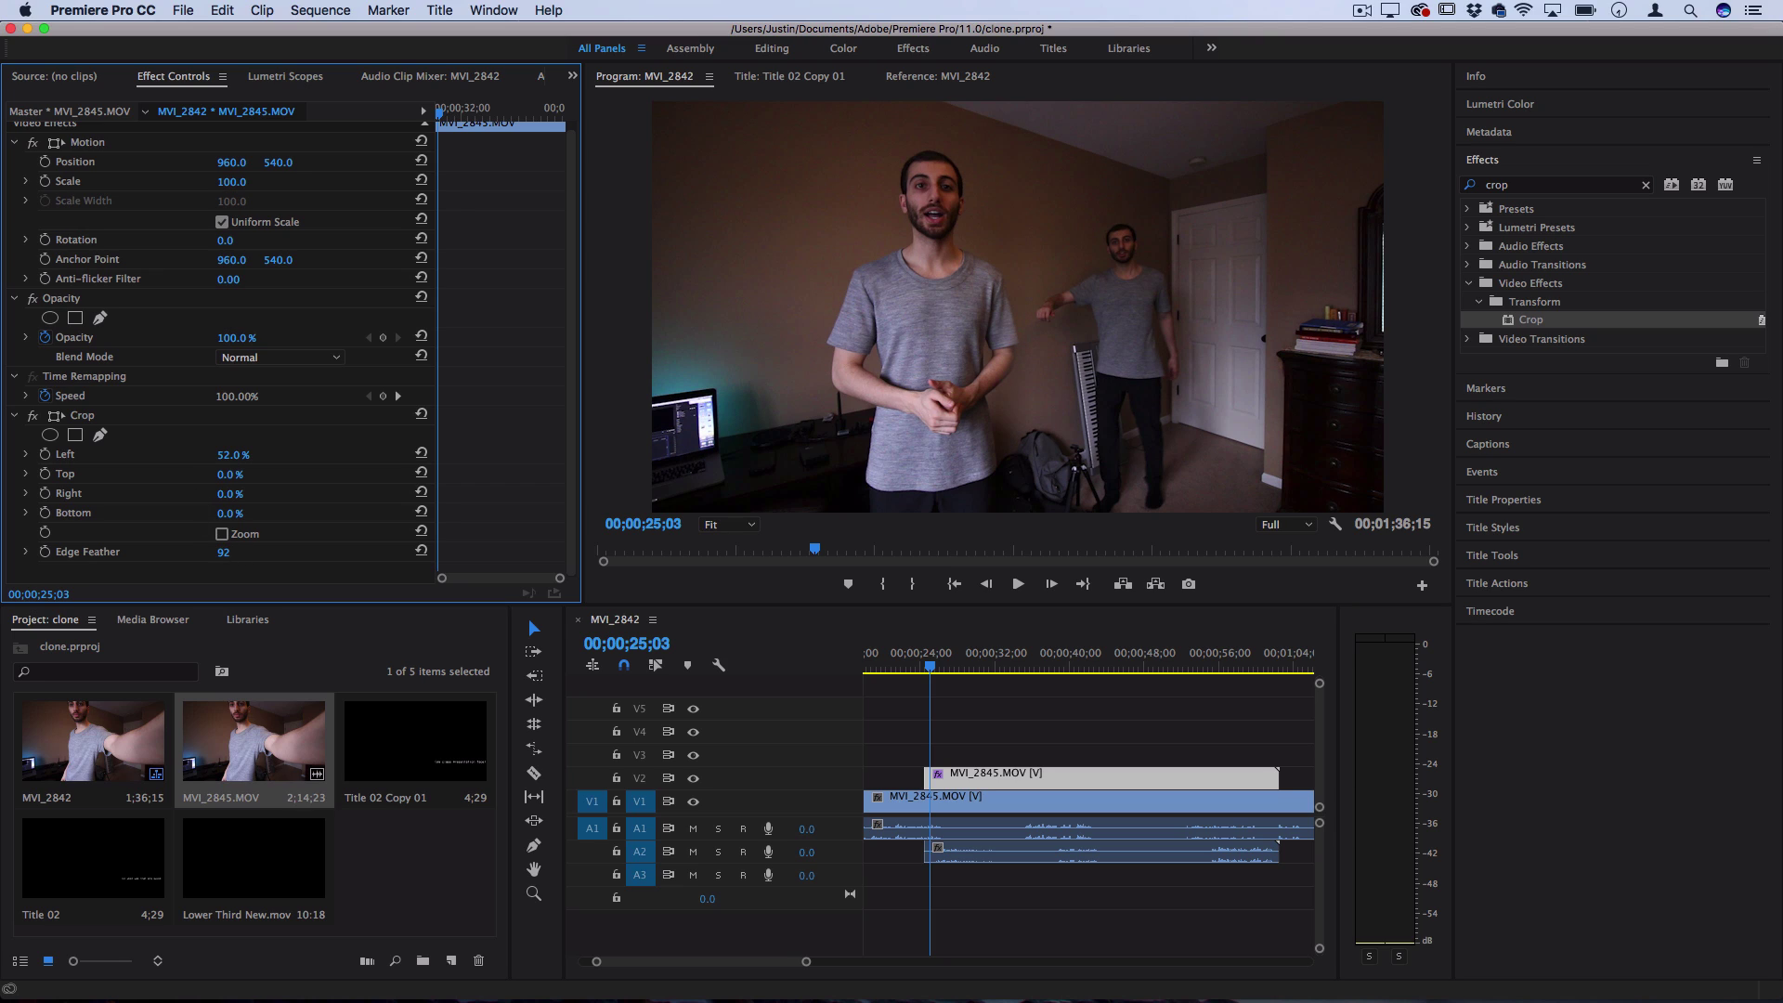
pyautogui.moveTo(233, 454); pyautogui.dragTo(235, 454)
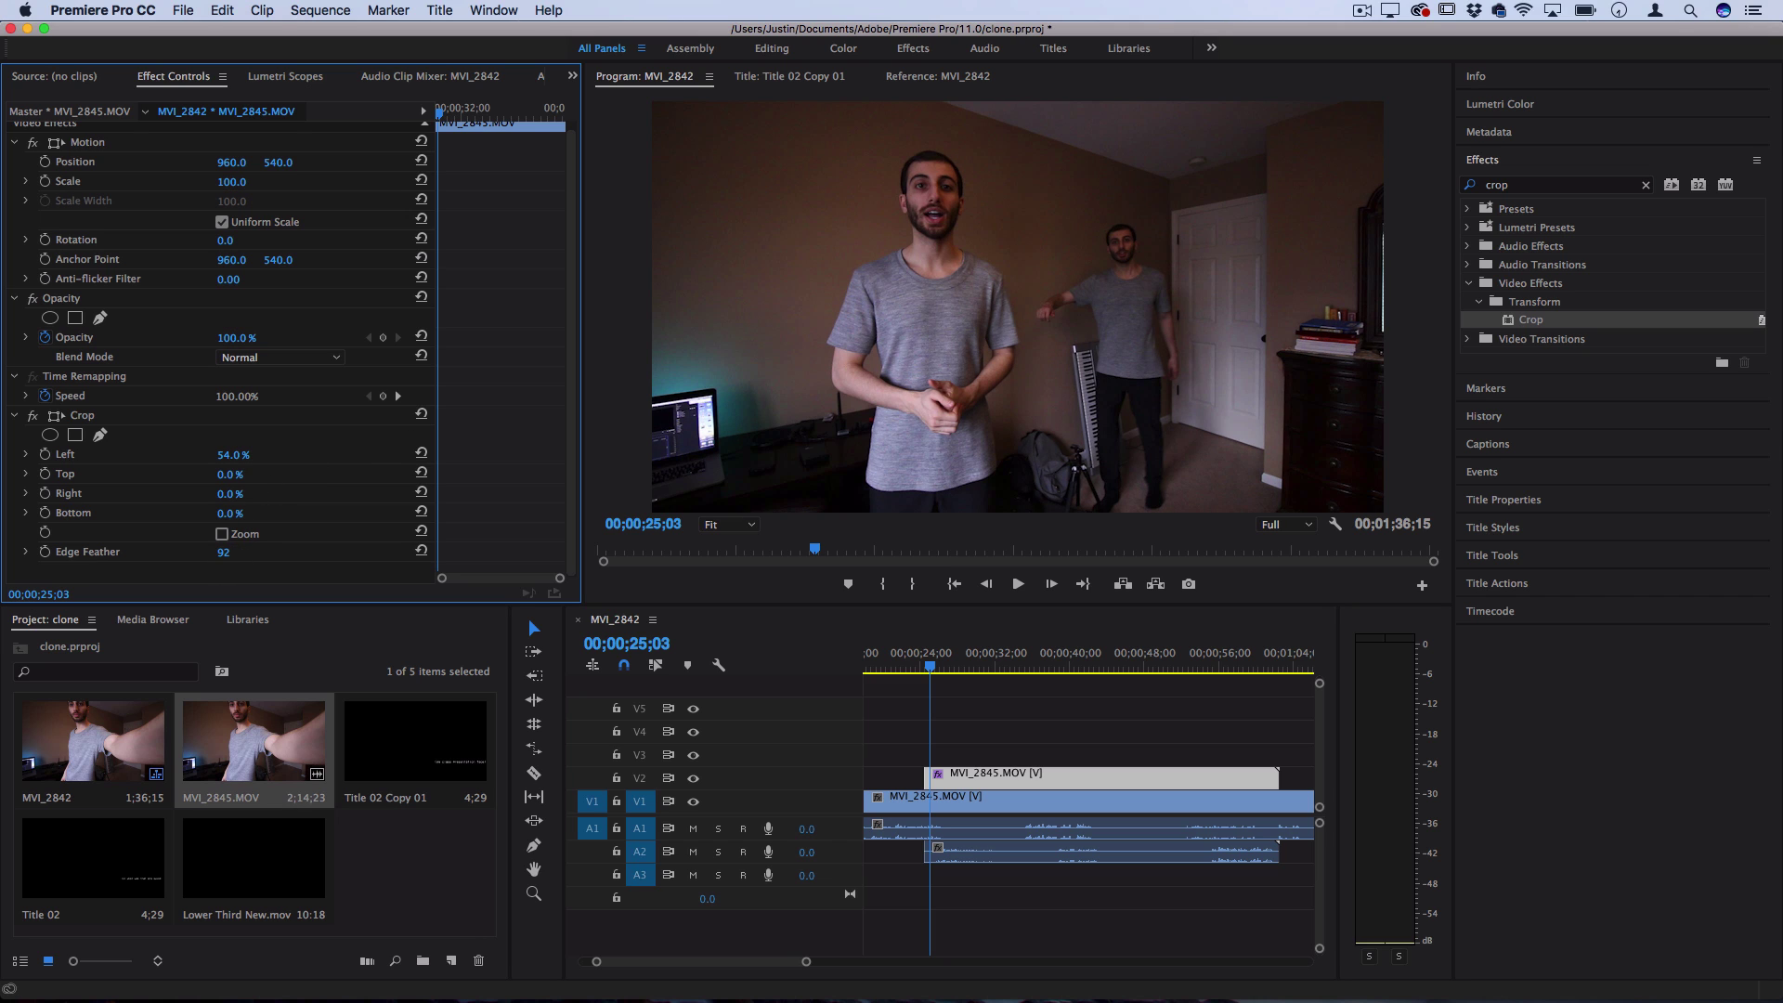
pyautogui.moveTo(223, 551); pyautogui.dragTo(258, 552)
pyautogui.click(895, 724)
pyautogui.press('space')
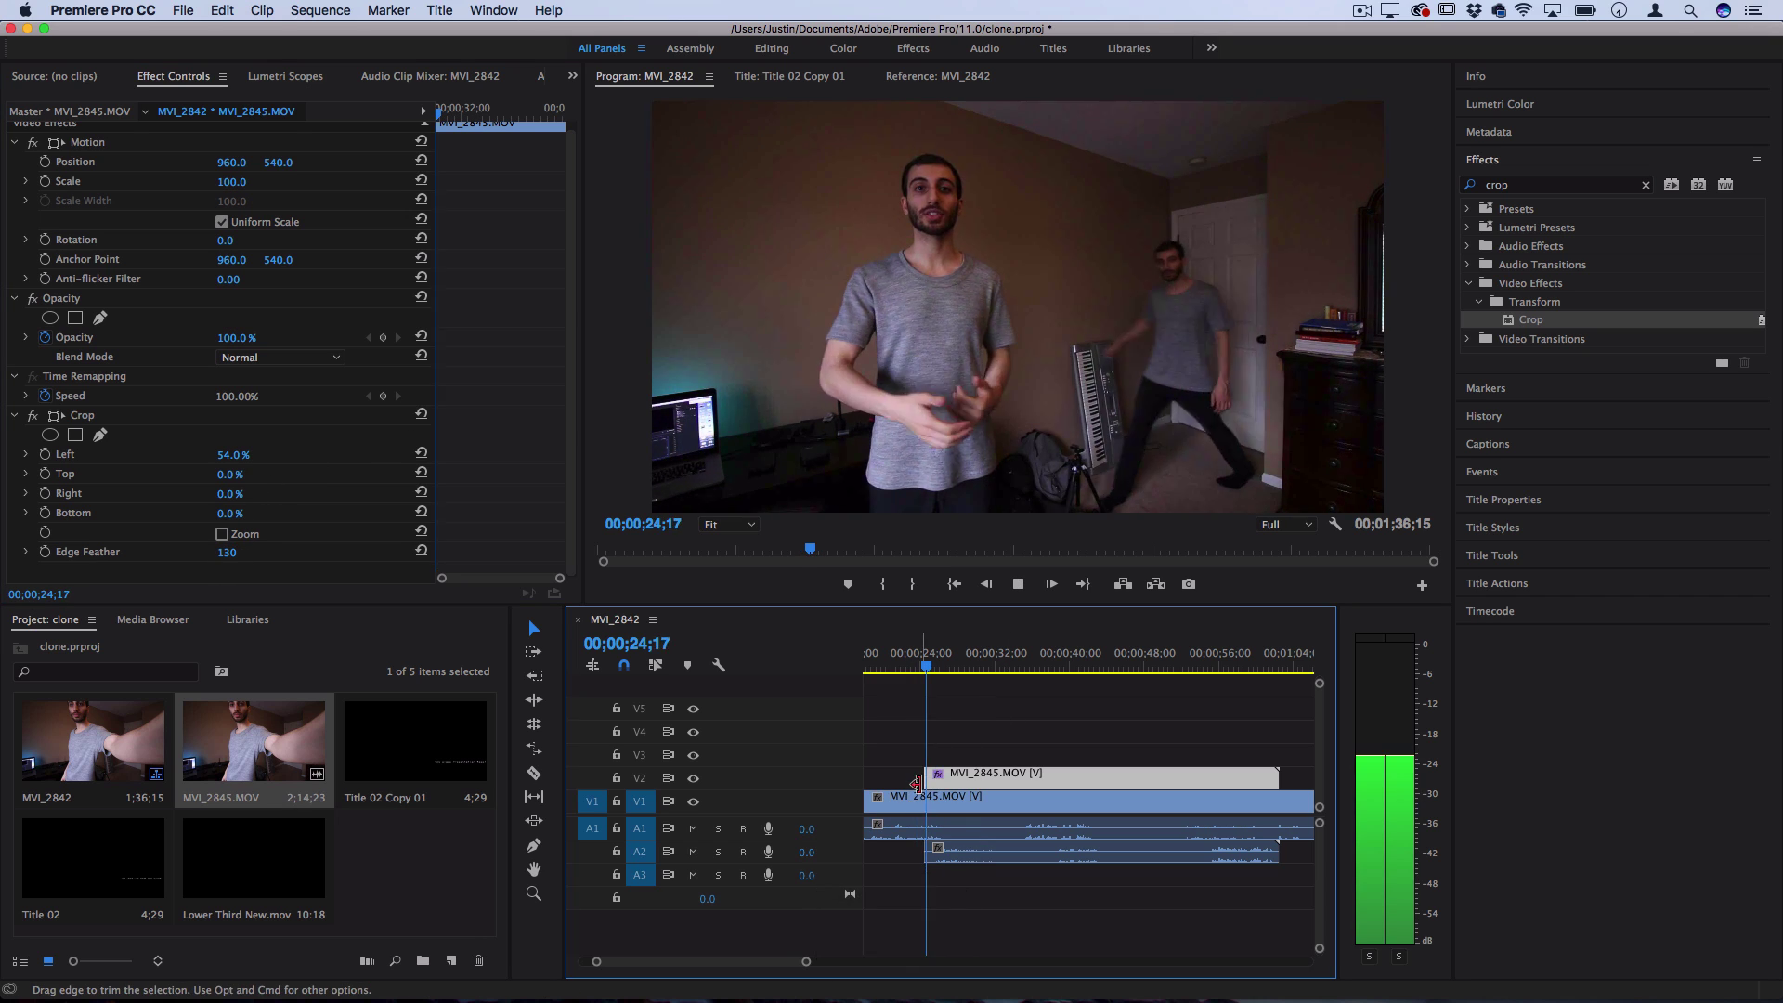
pyautogui.press('space')
pyautogui.click(924, 667)
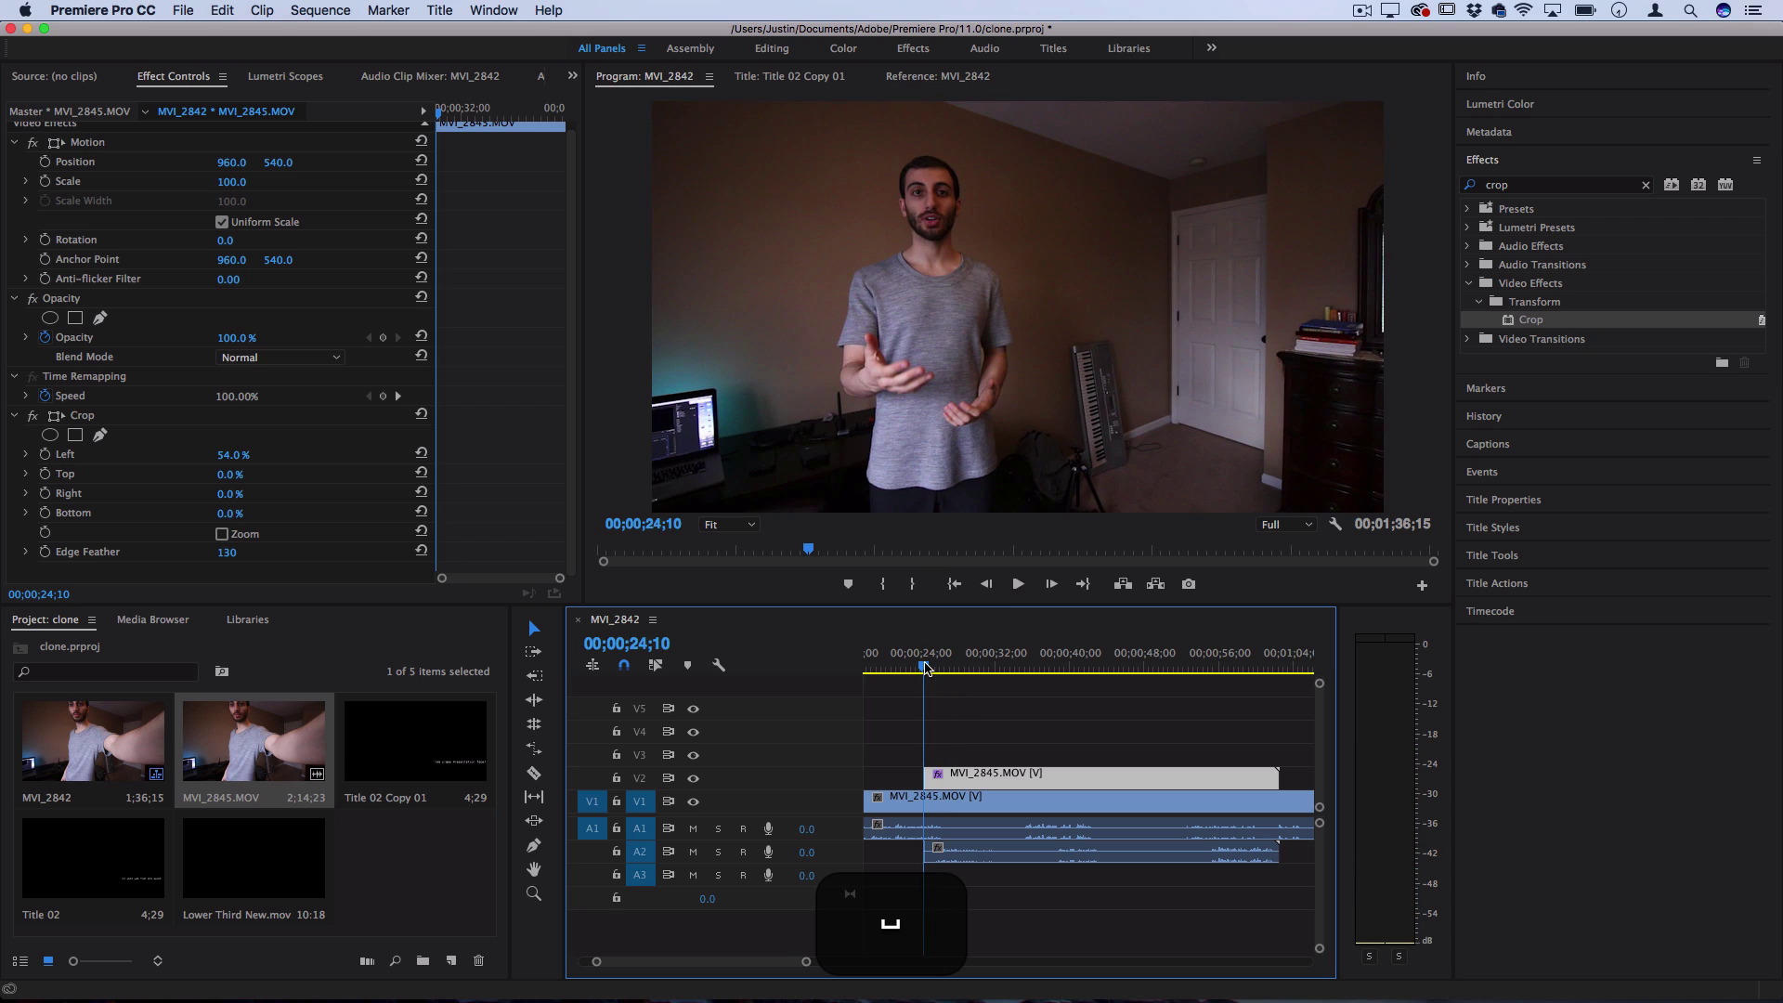
pyautogui.press('space')
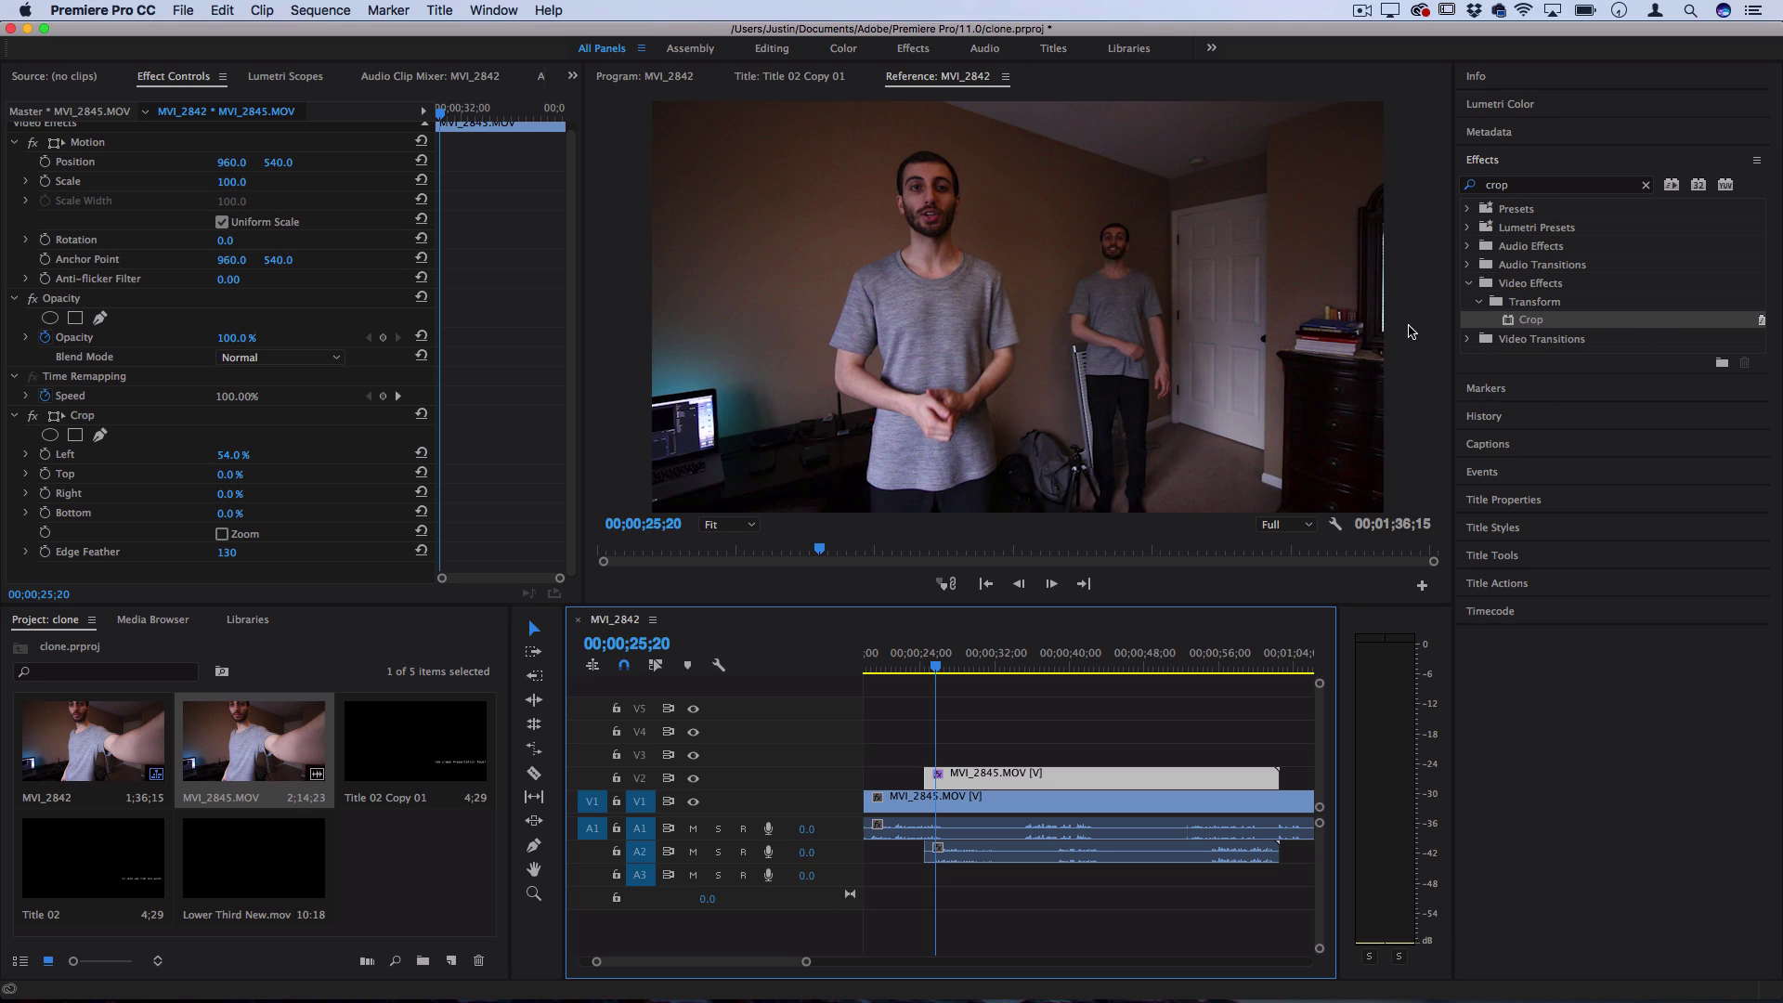
pyautogui.click(926, 662)
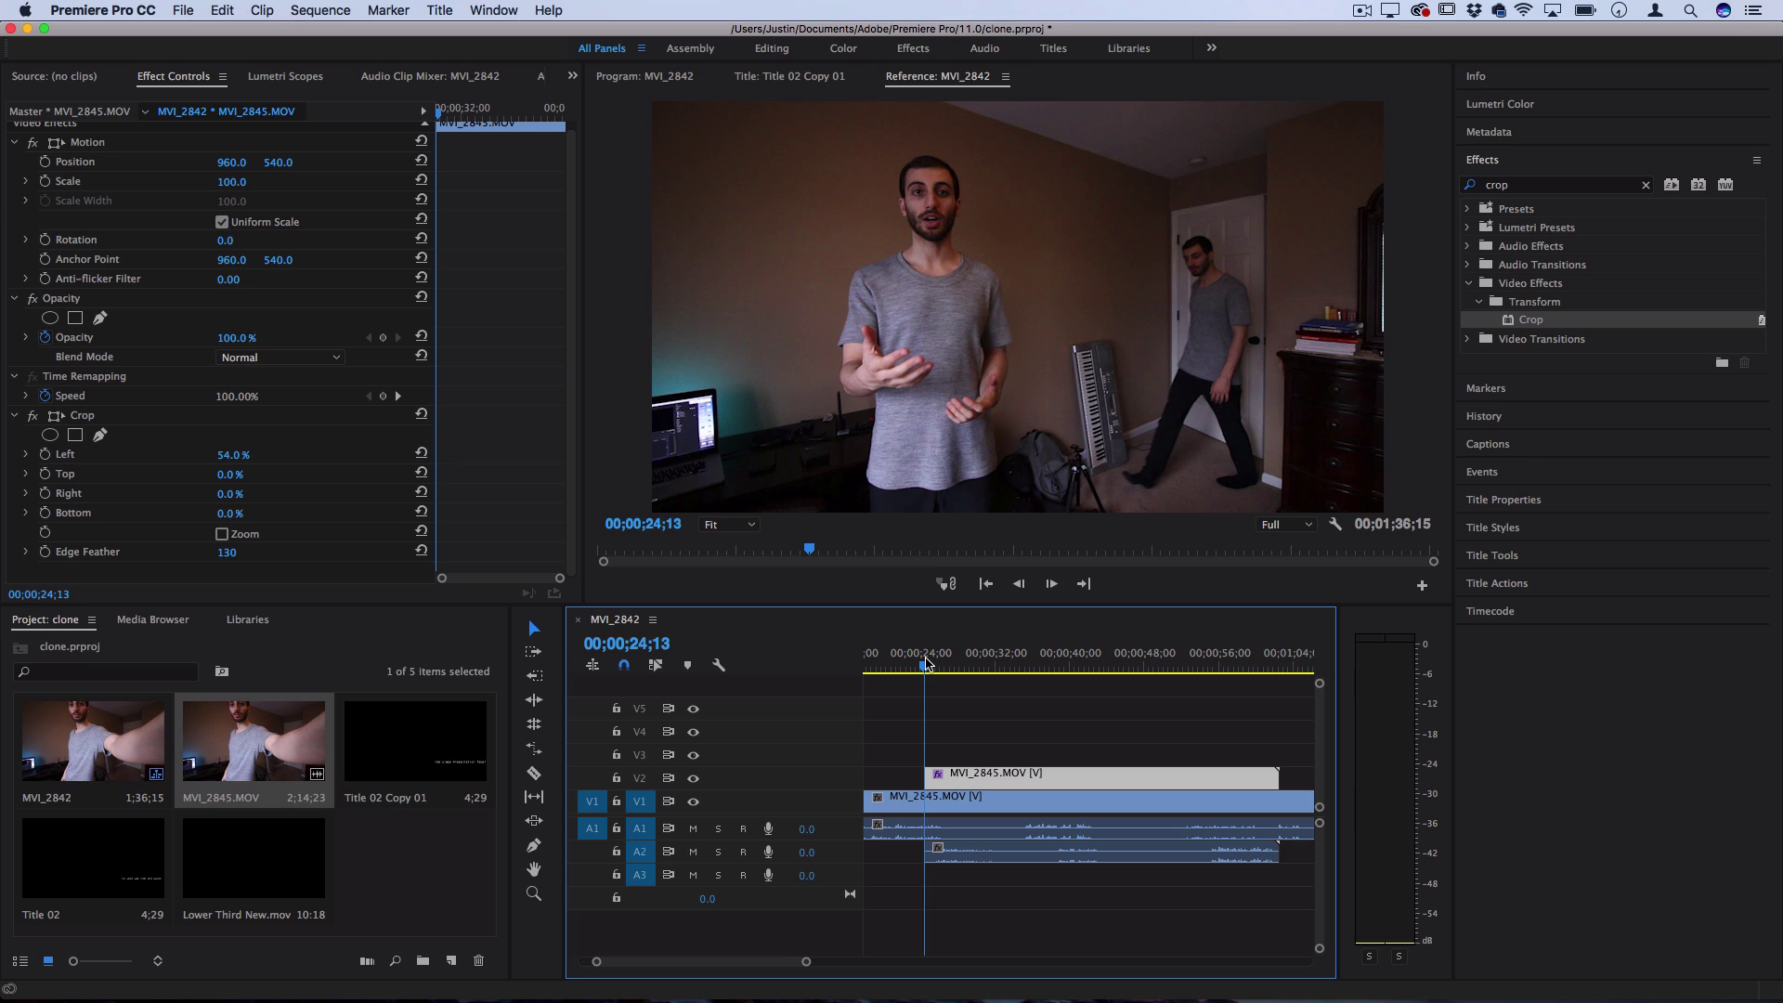
pyautogui.press('Left')
pyautogui.press('Right')
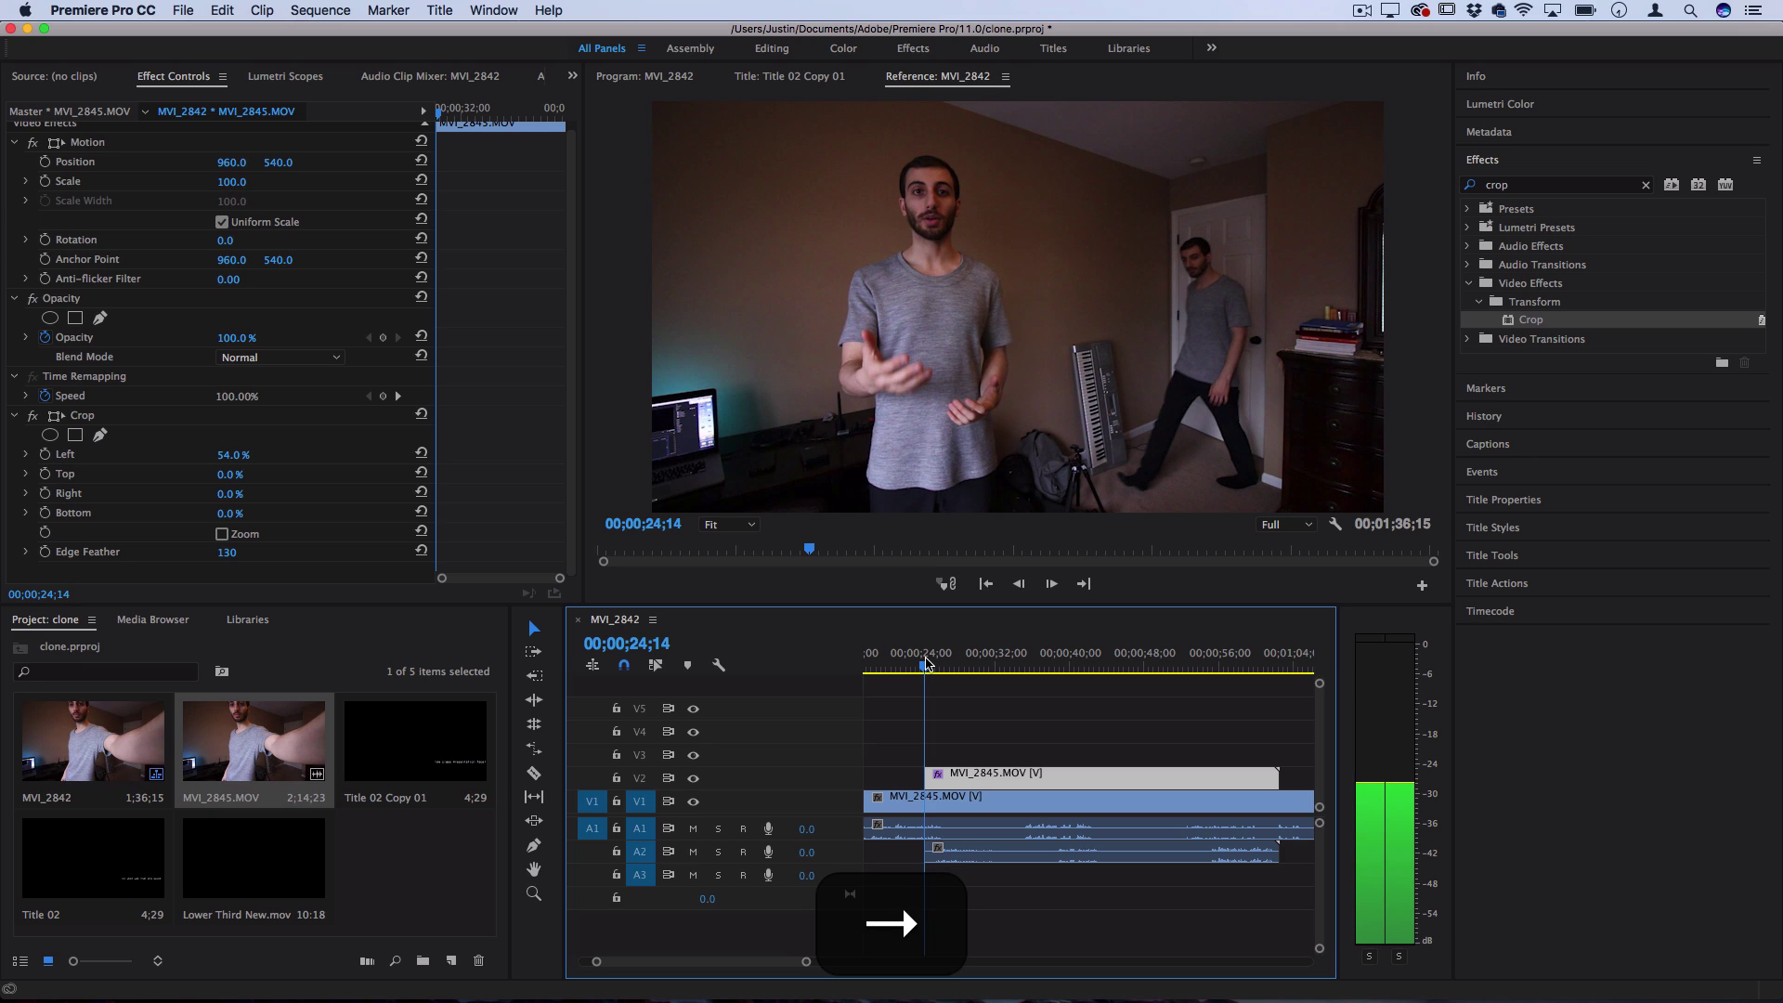
pyautogui.press('Right')
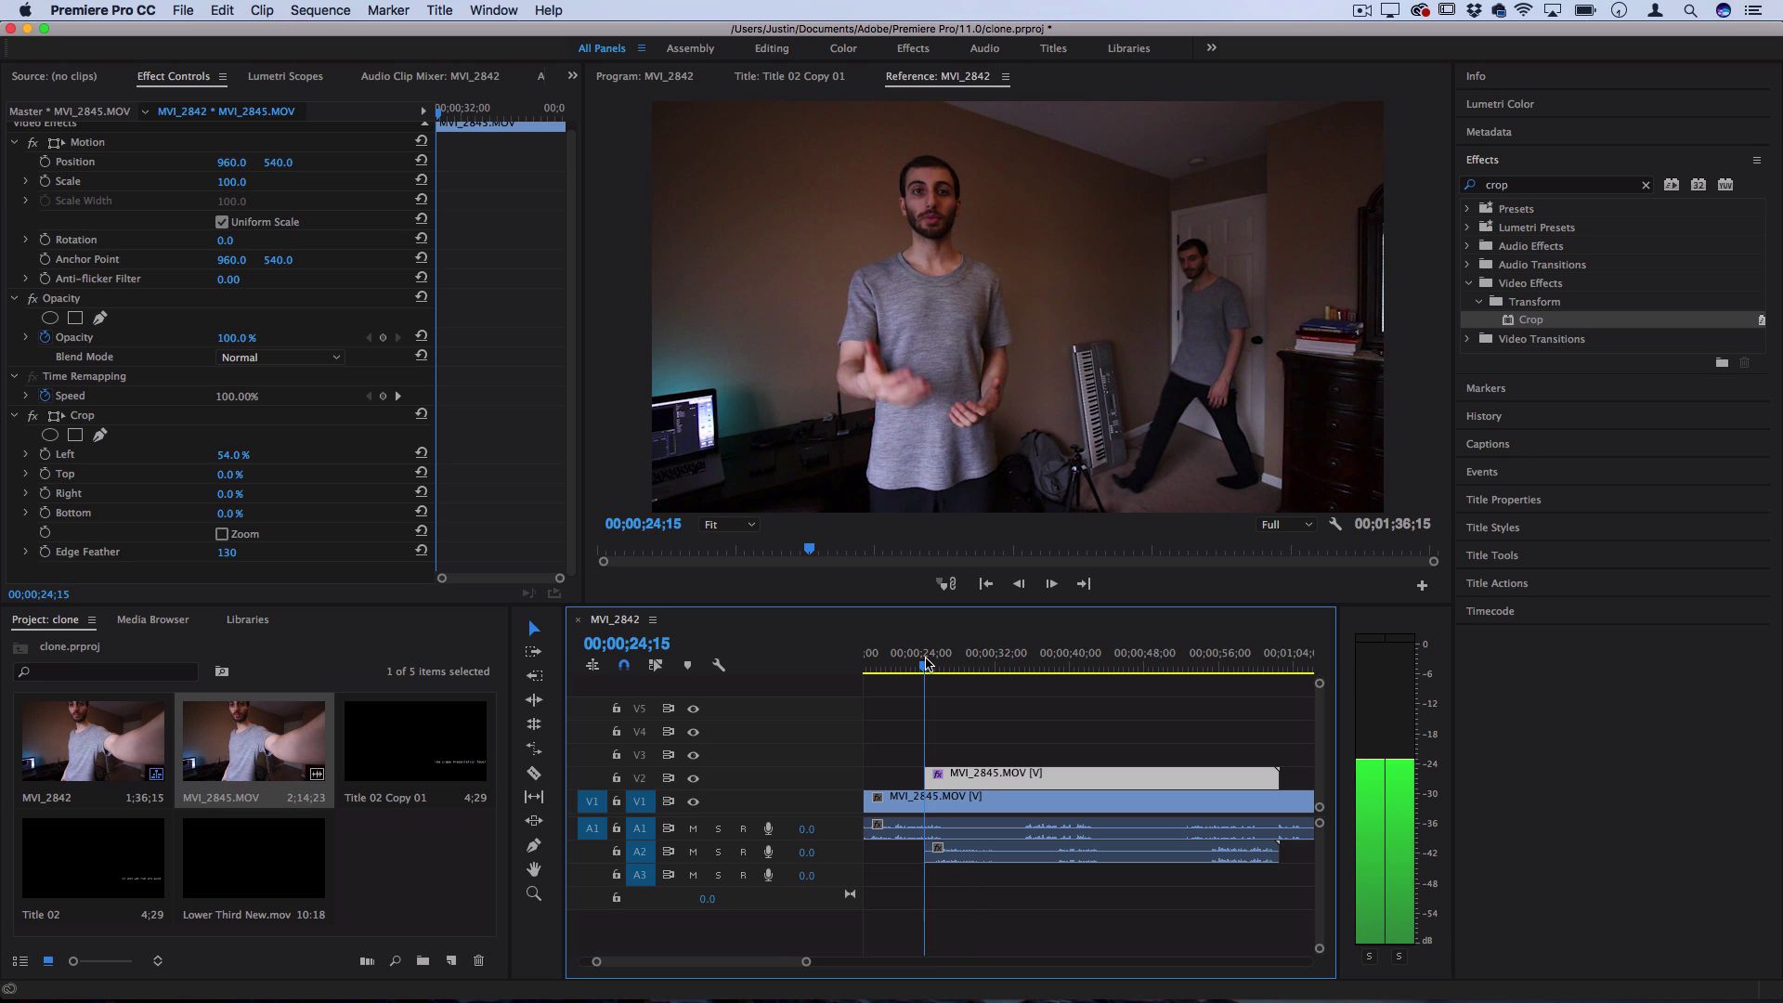
pyautogui.click(926, 669)
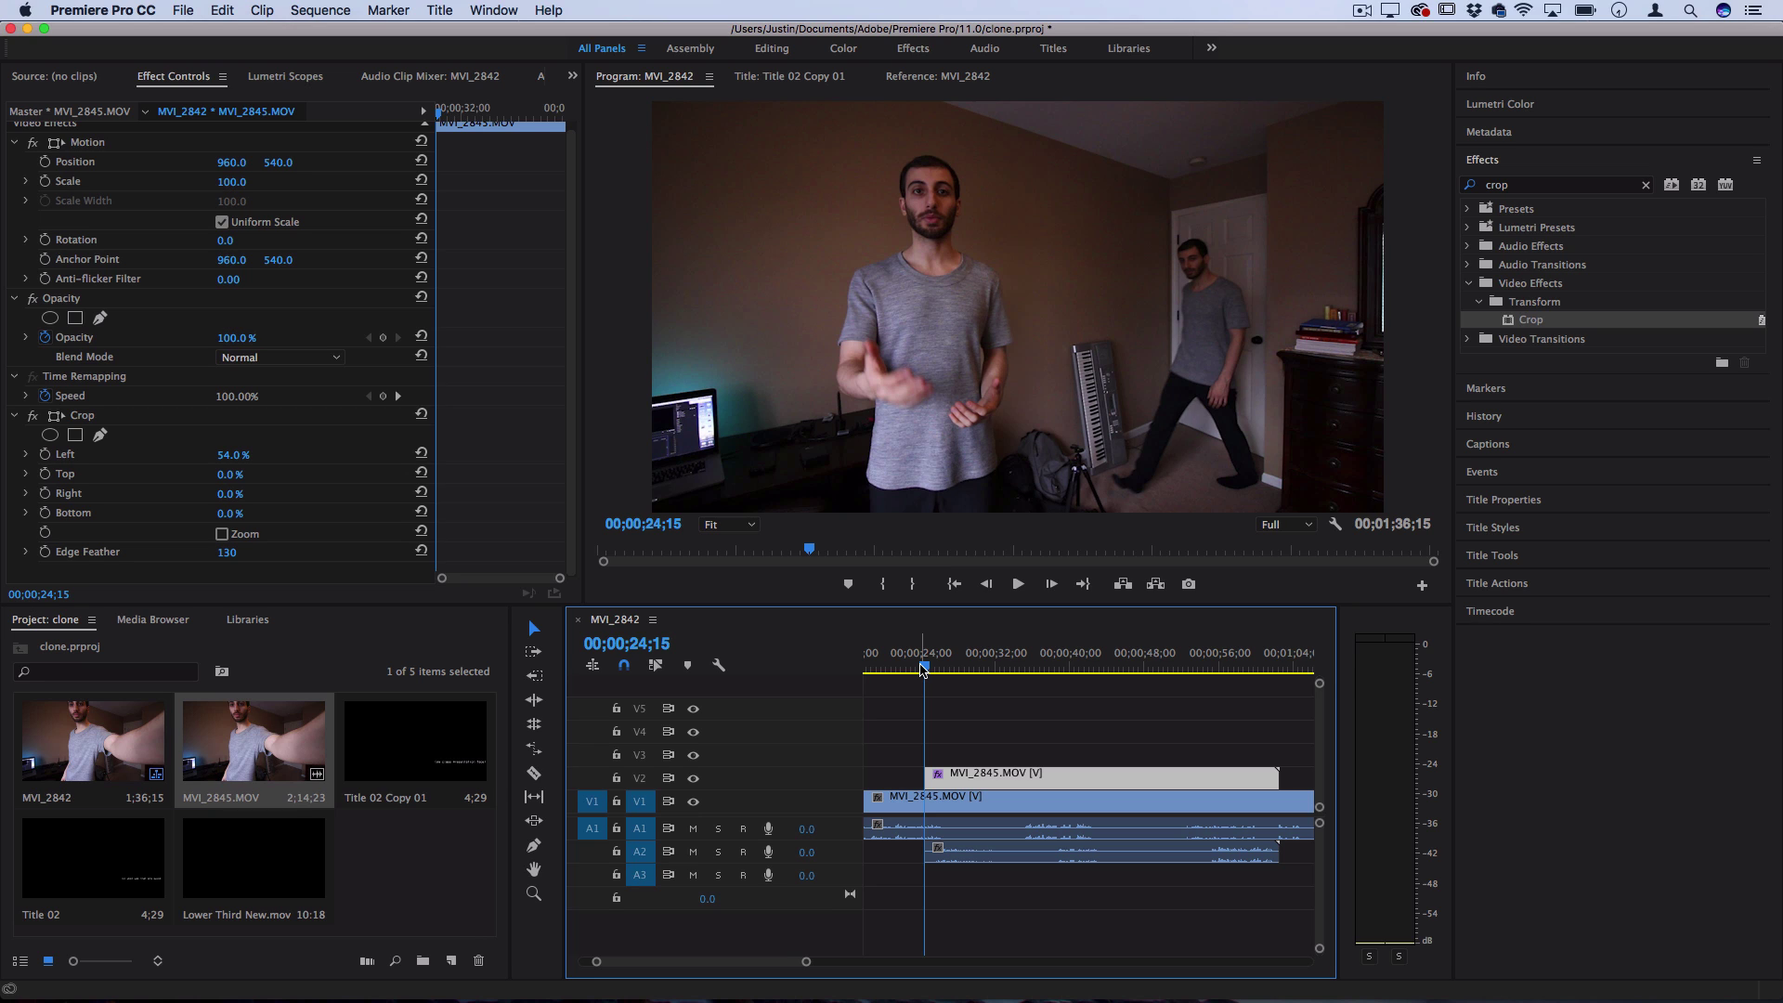
pyautogui.press('space')
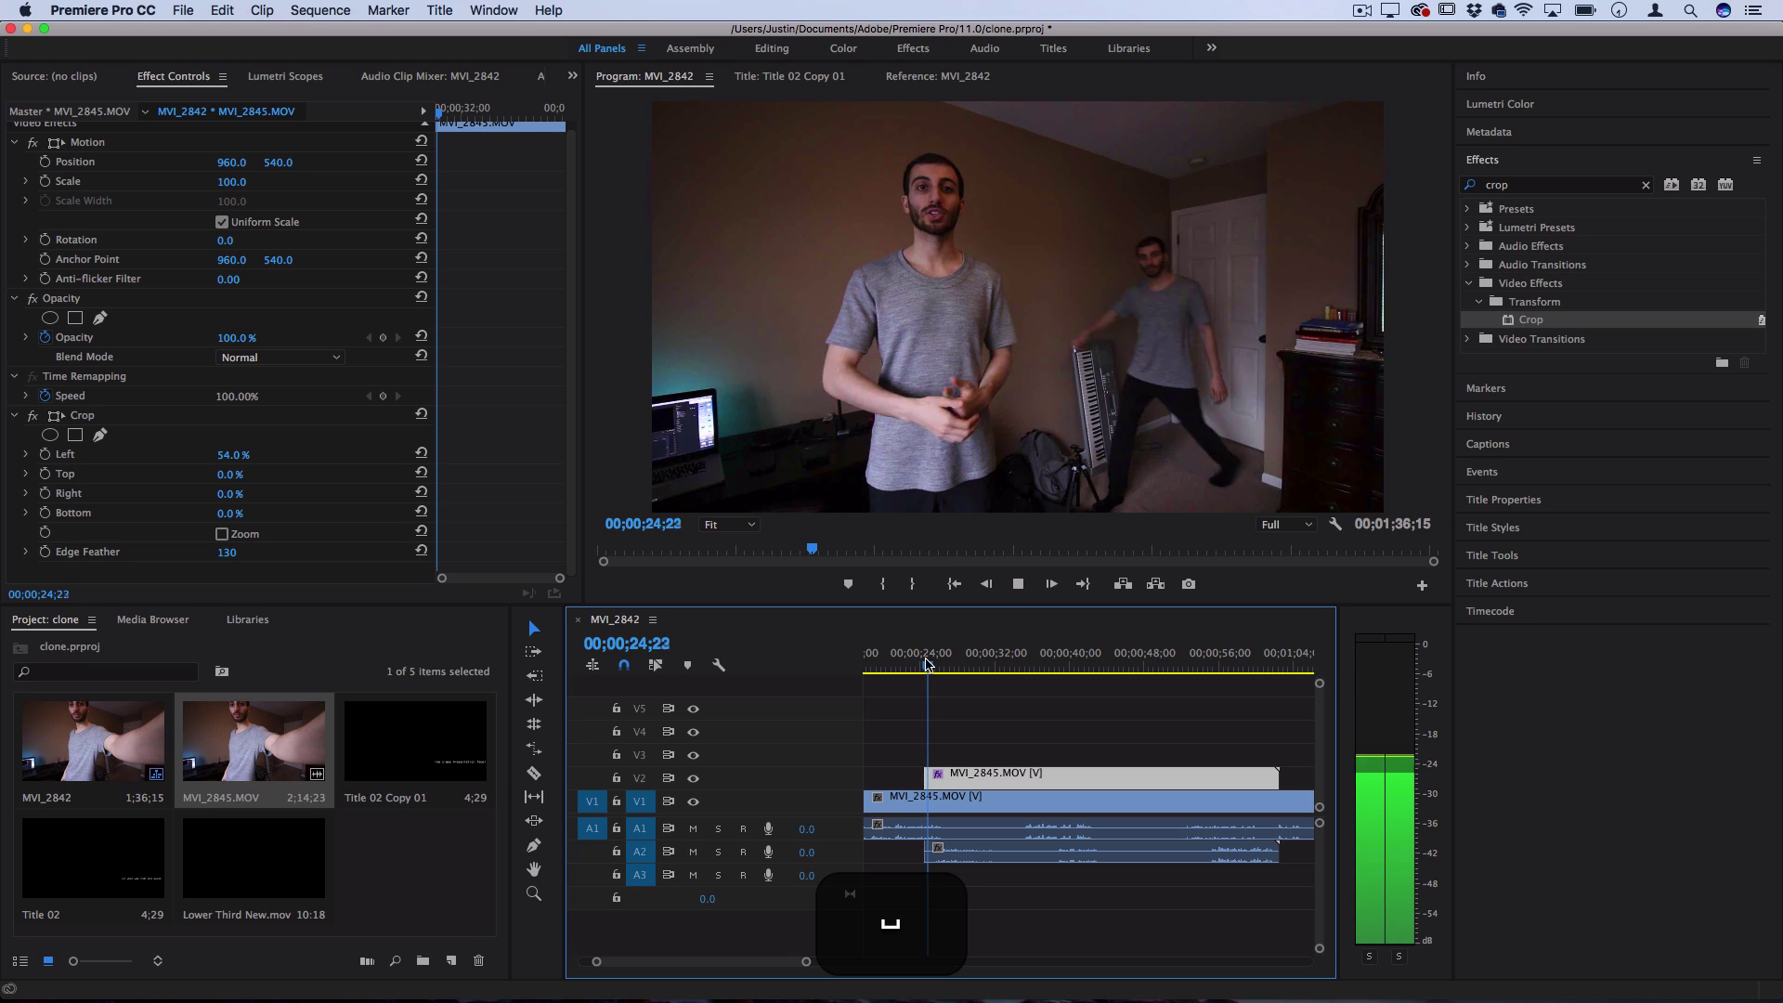
pyautogui.press('space')
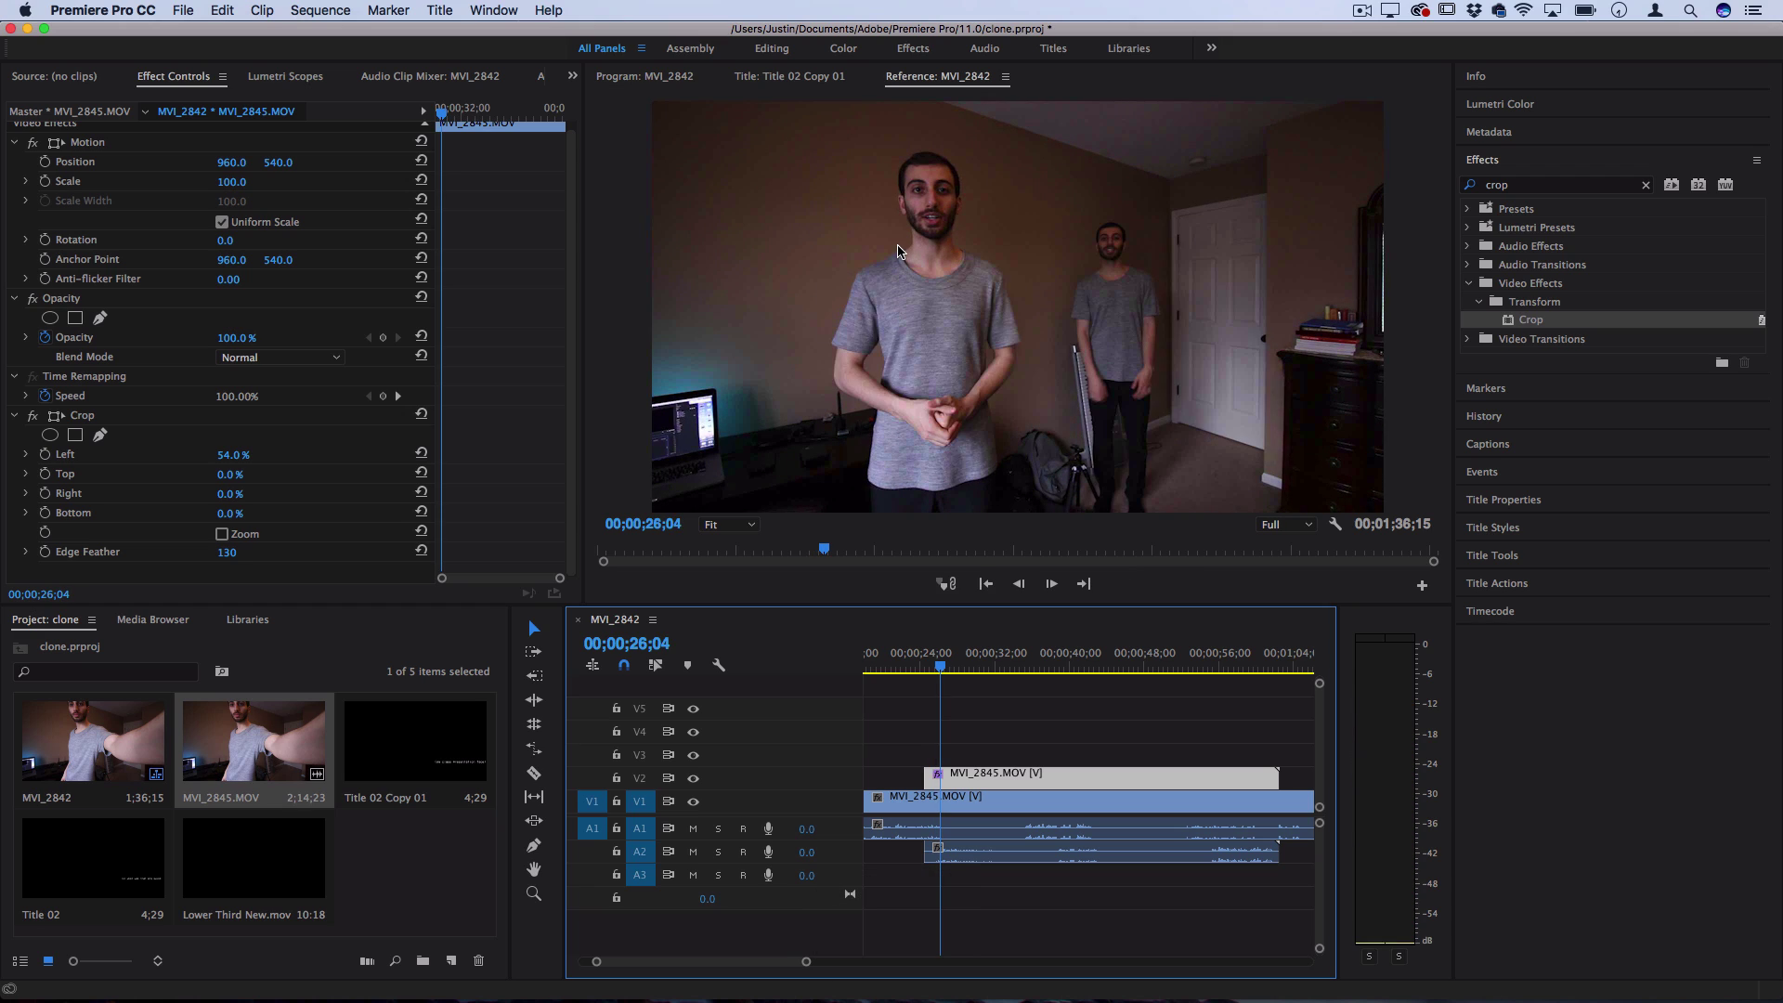
pyautogui.press('space')
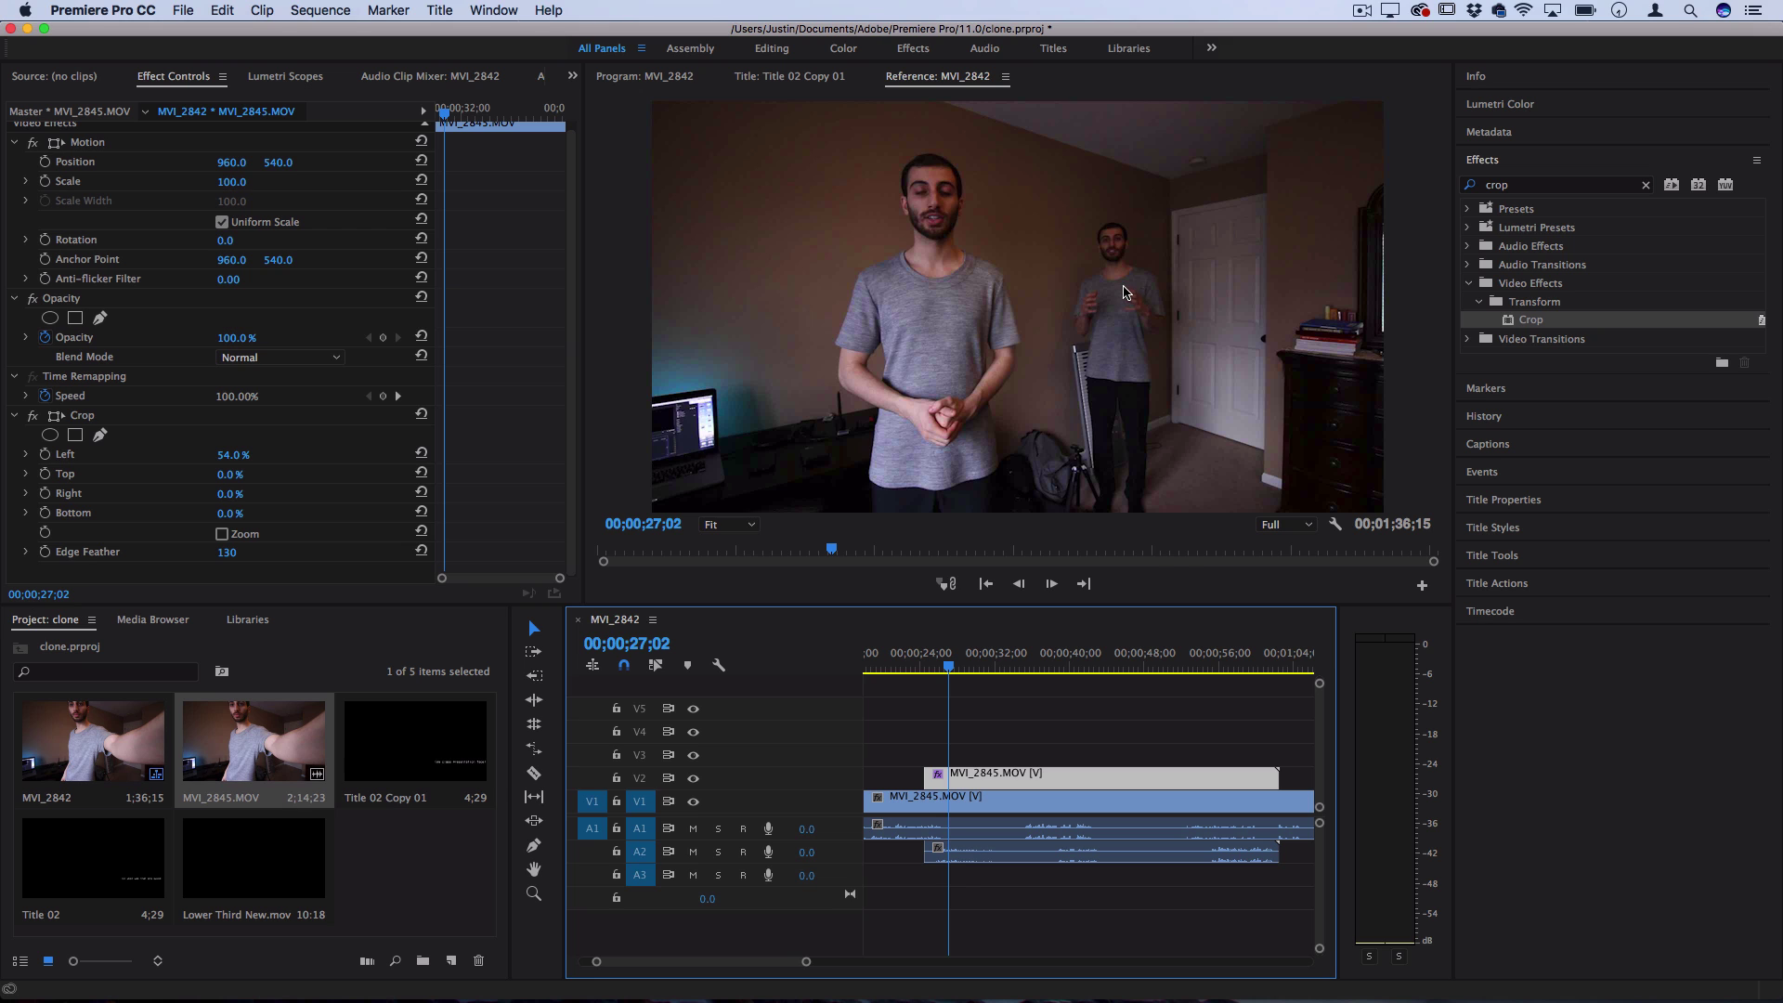
pyautogui.press('space')
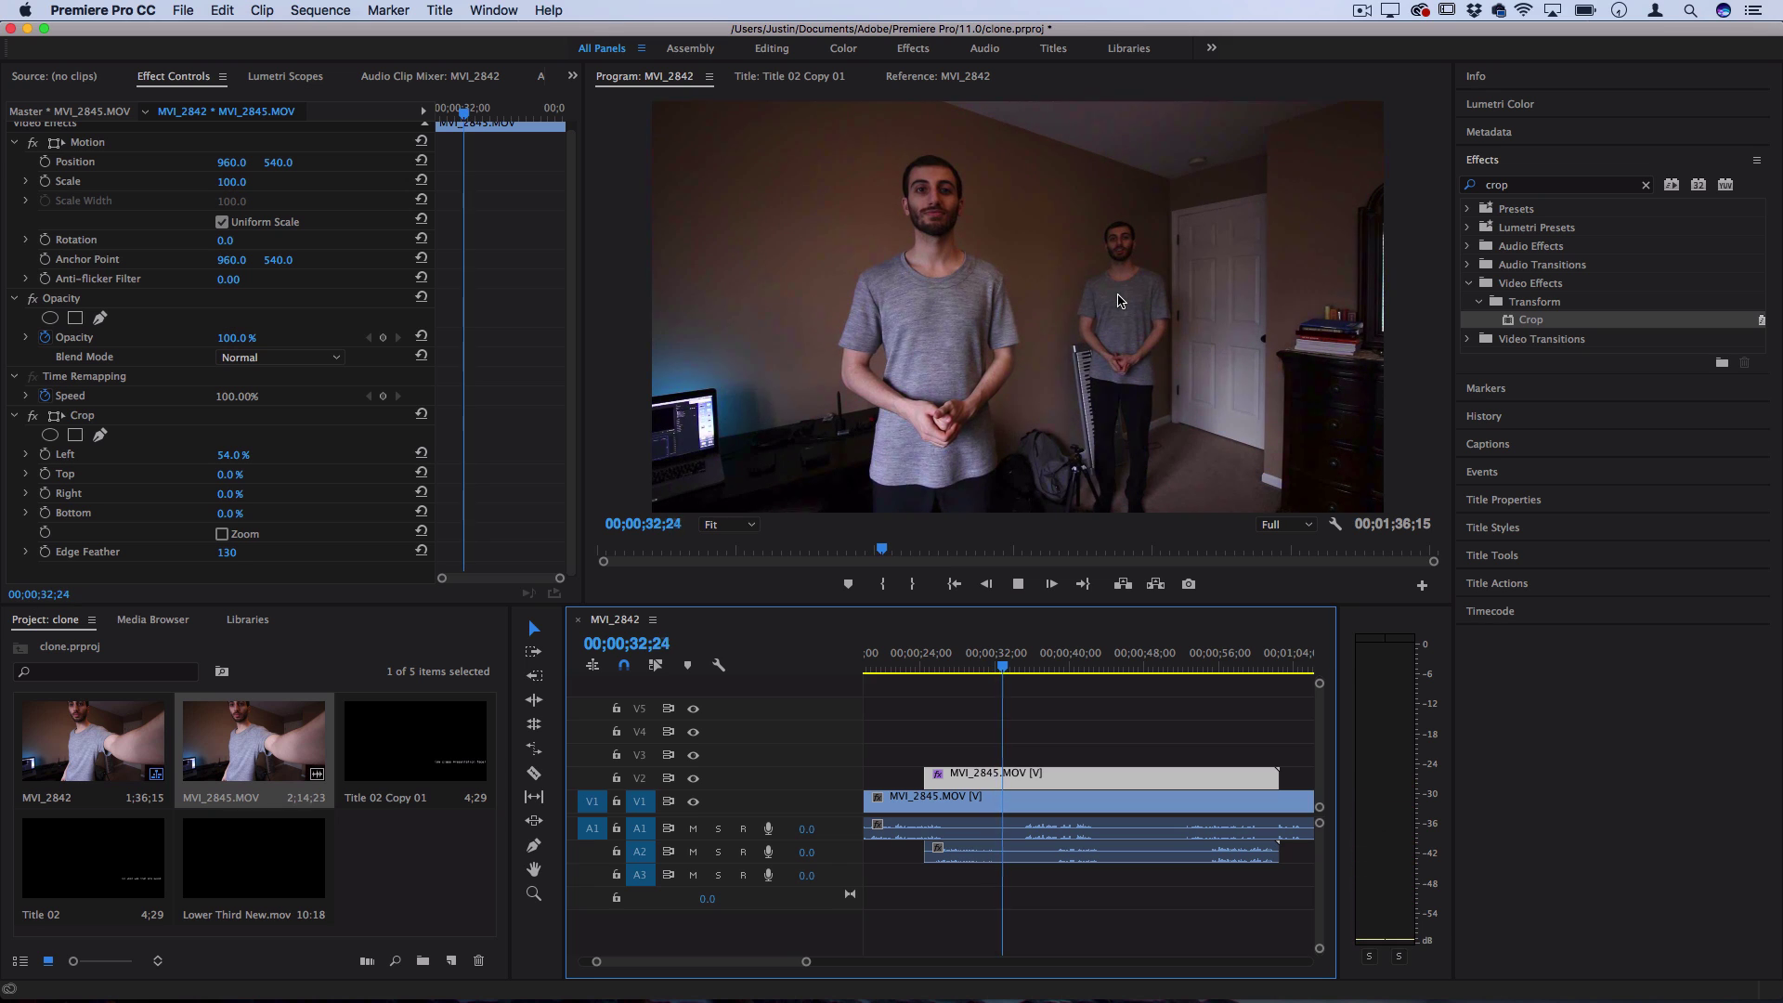
pyautogui.press('space')
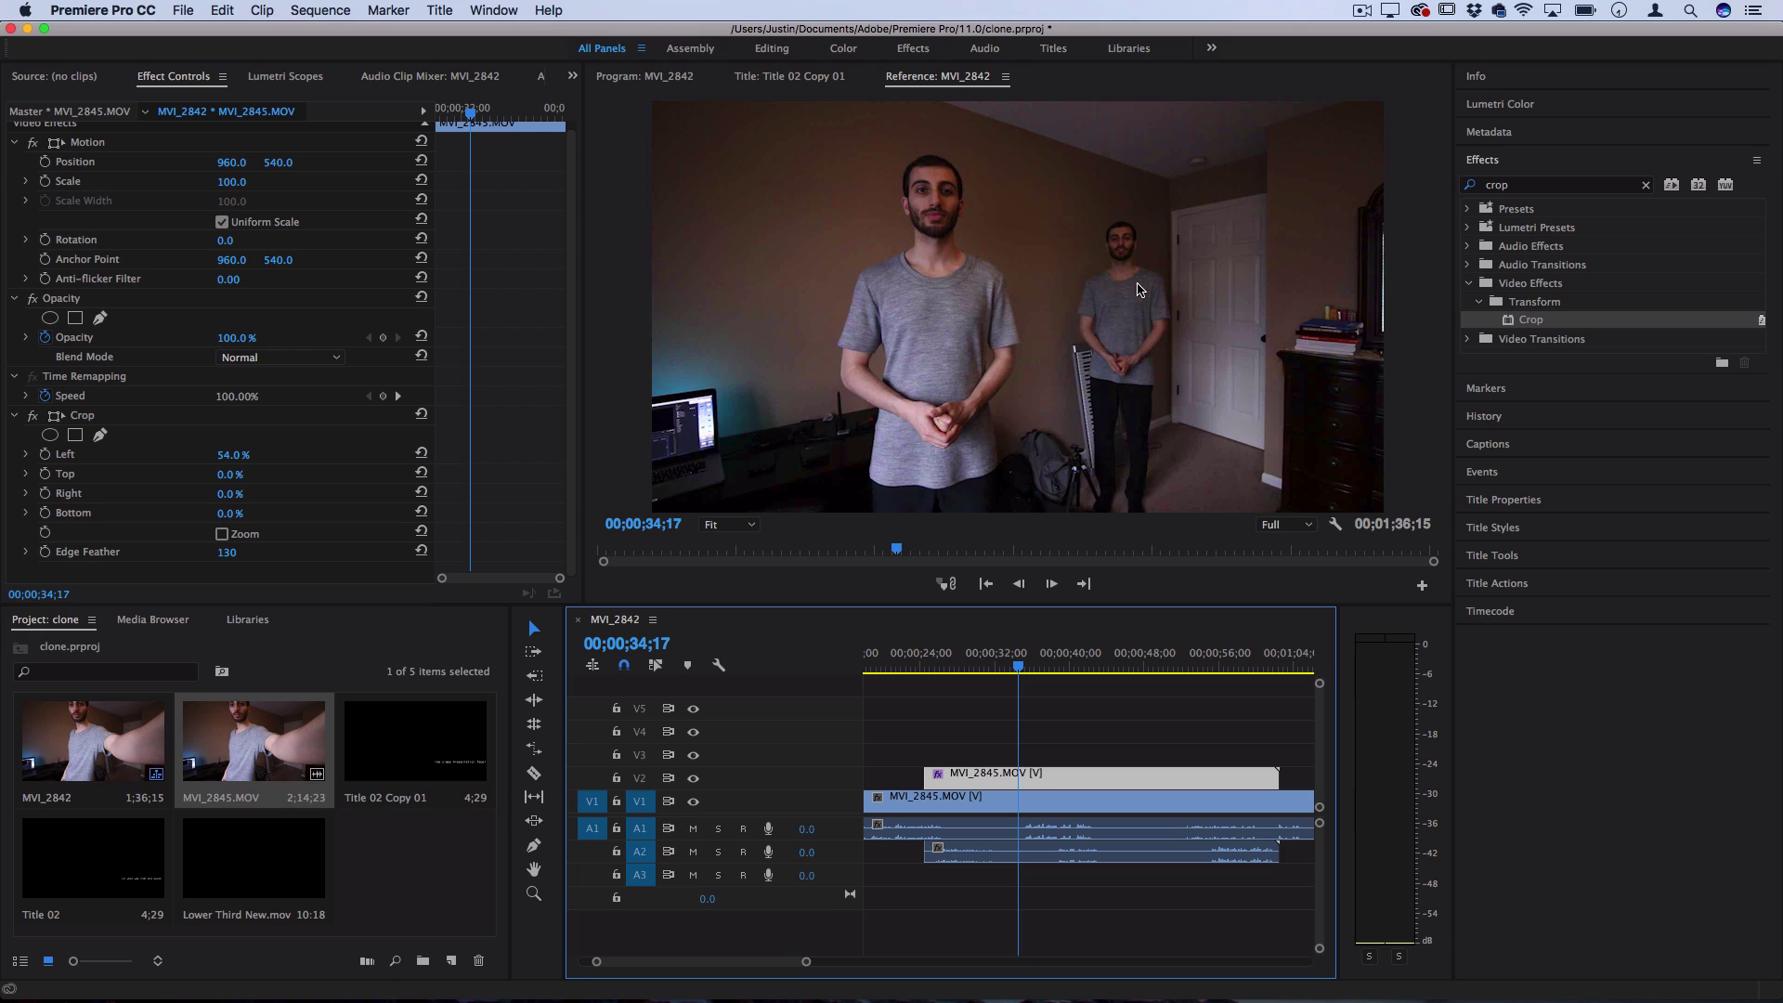
# - Return the playhead to 26;26 and delete the Crop effect from the V2 clip
pyautogui.click(946, 661)
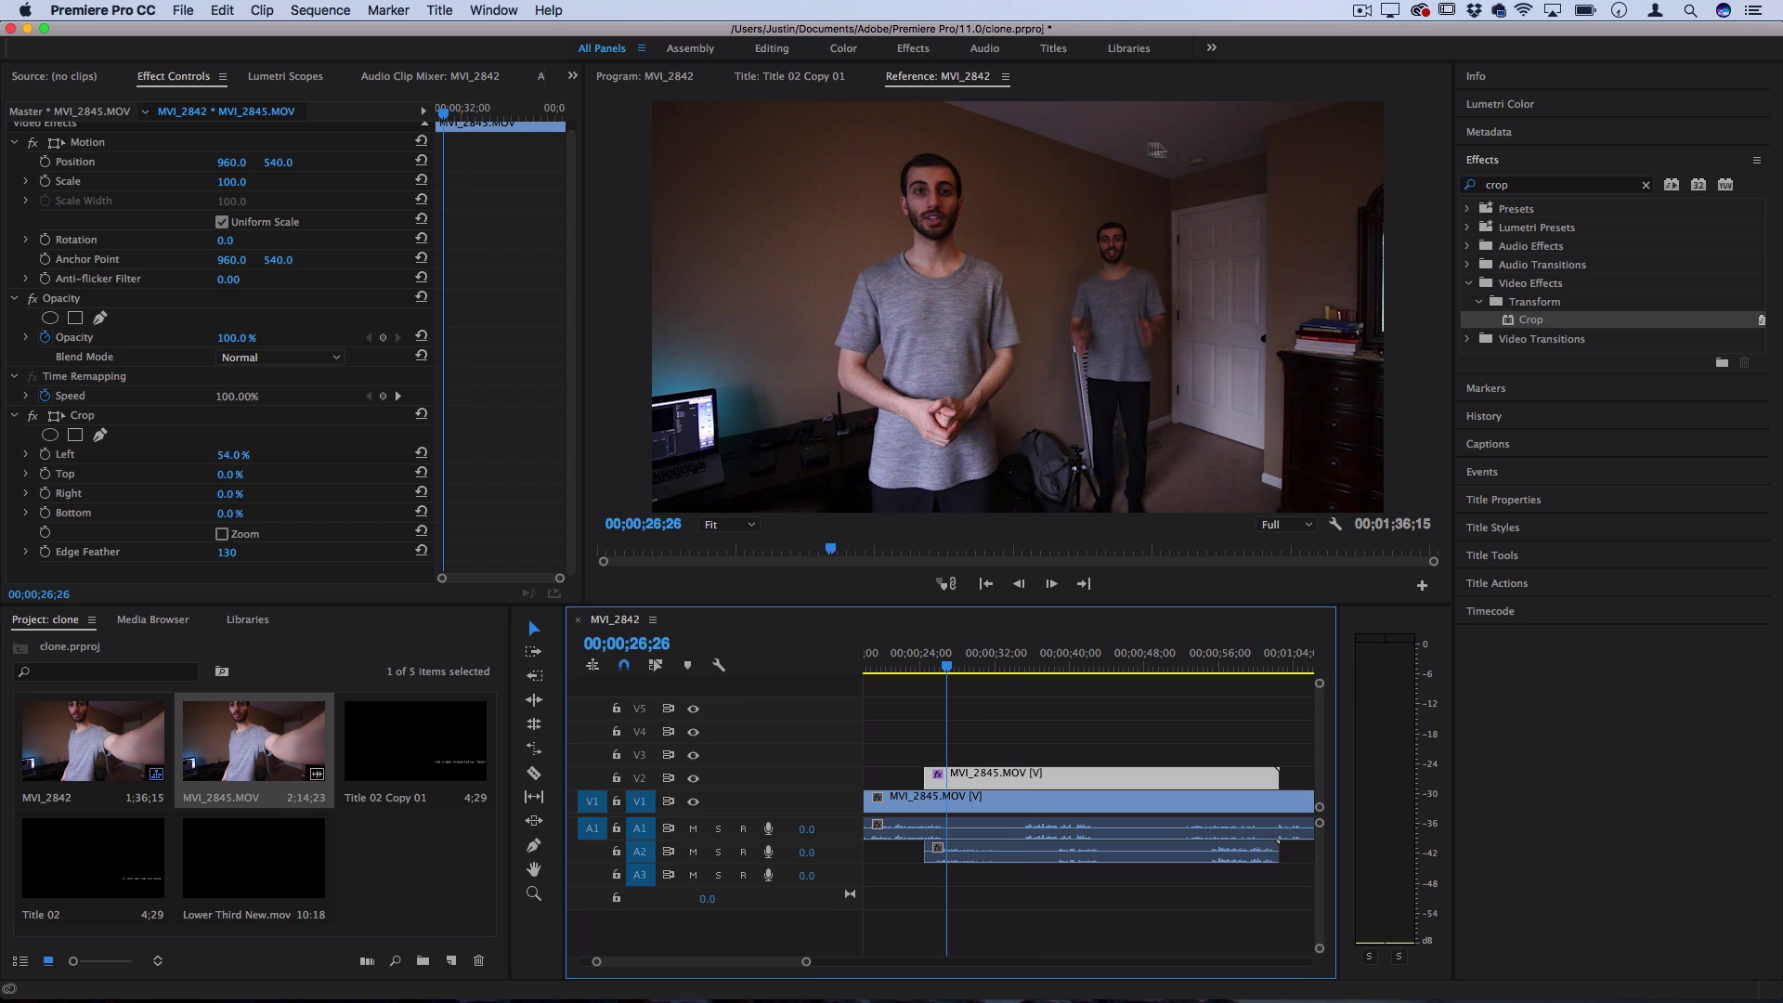
pyautogui.click(89, 417)
pyautogui.press('BackSpace')
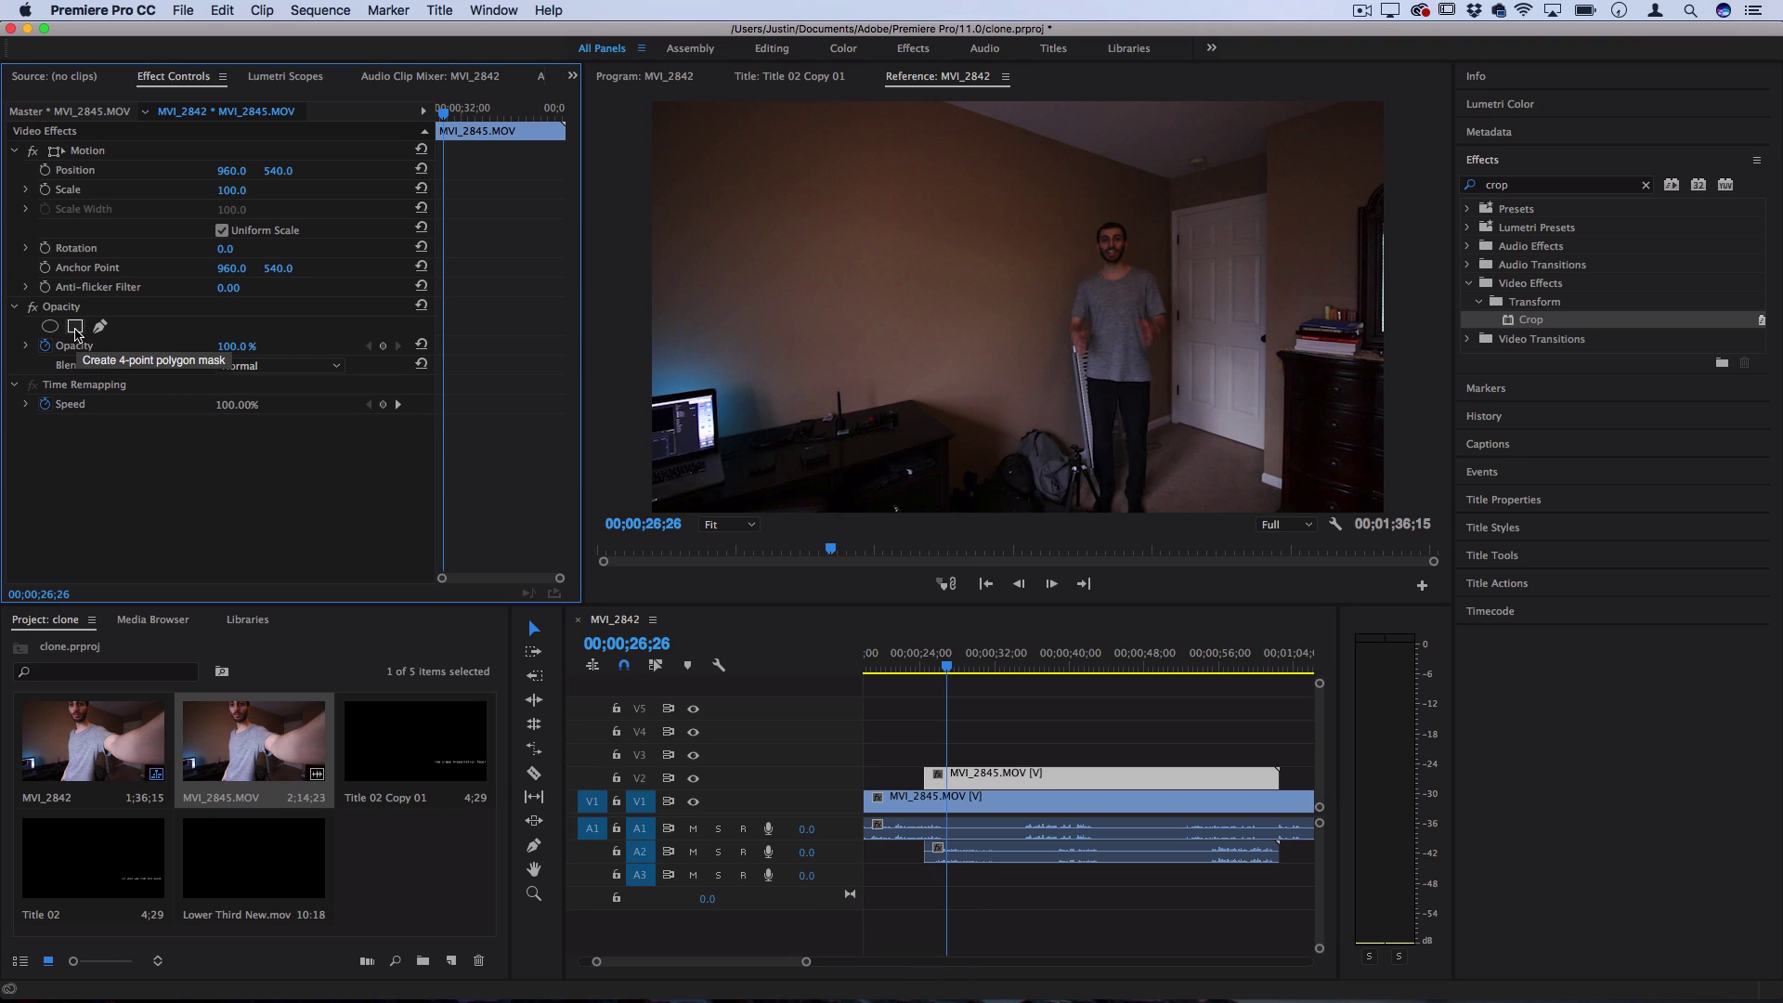
# - Add a rectangle opacity mask to the V2 clip and reshape it around the clone by the door
pyautogui.click(75, 326)
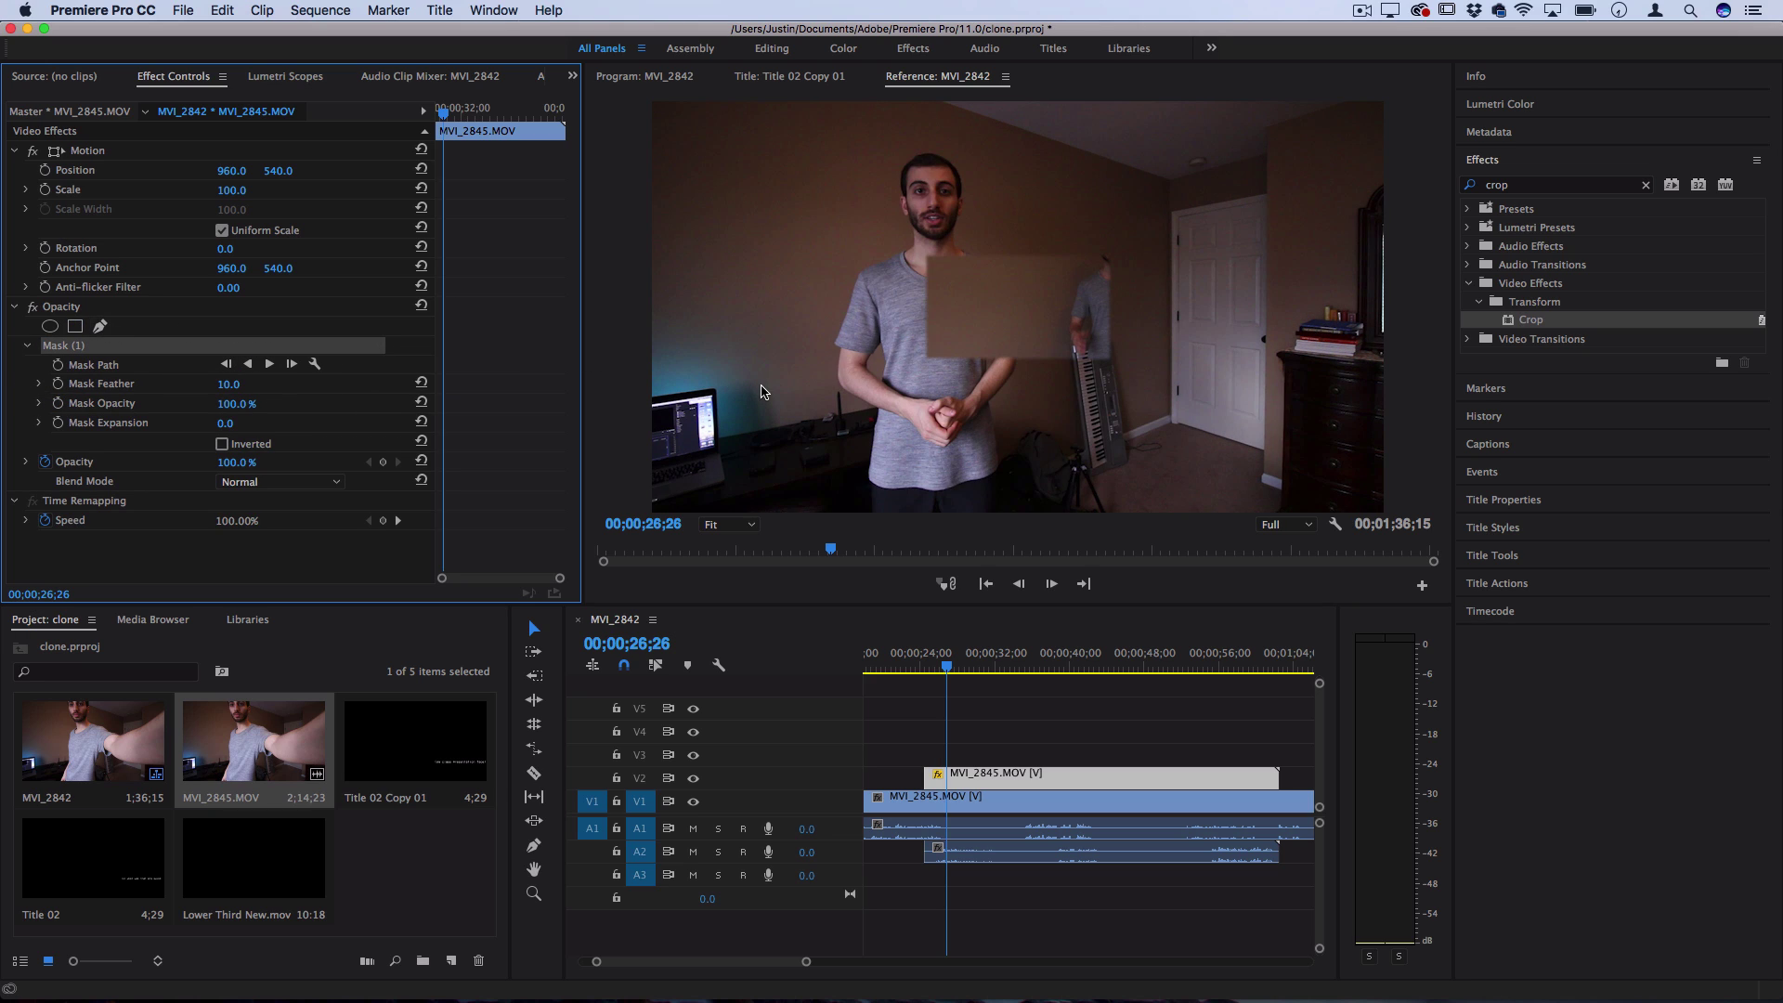
pyautogui.click(668, 78)
pyautogui.moveTo(1020, 283); pyautogui.dragTo(1127, 237)
pyautogui.moveTo(1214, 315); pyautogui.dragTo(1112, 376)
pyautogui.press('super+z')
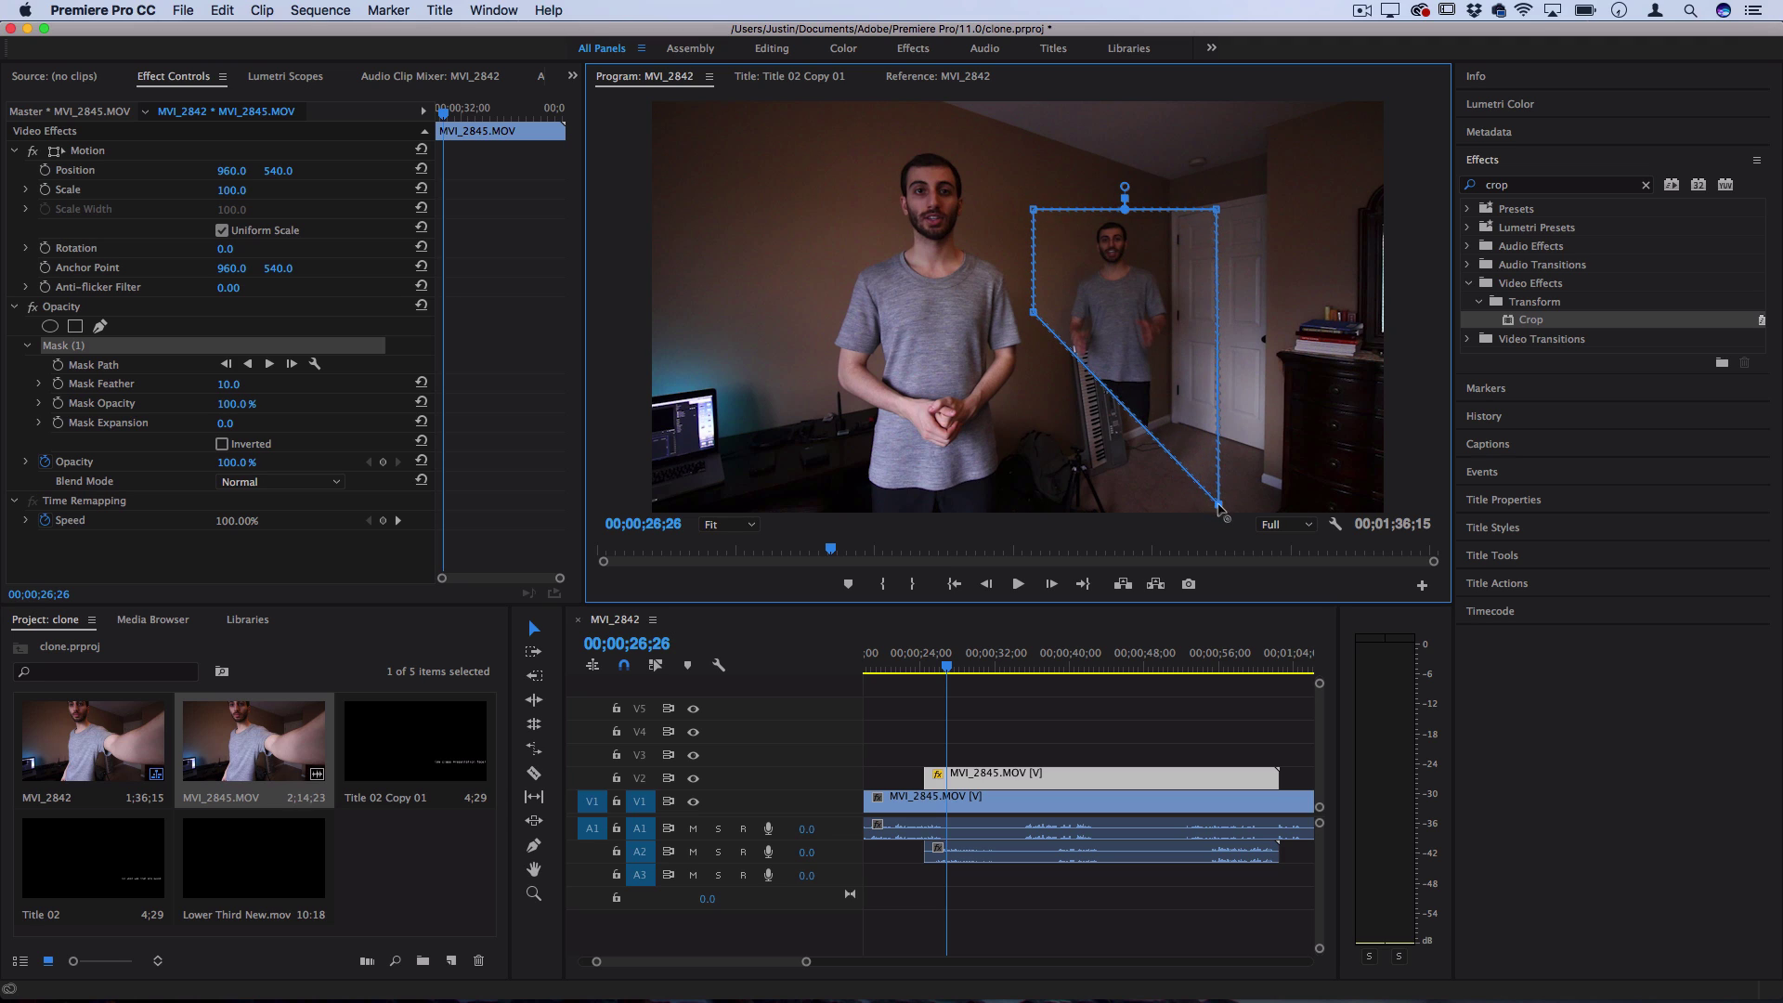
pyautogui.moveTo(1035, 318); pyautogui.dragTo(1042, 531)
pyautogui.click(946, 663)
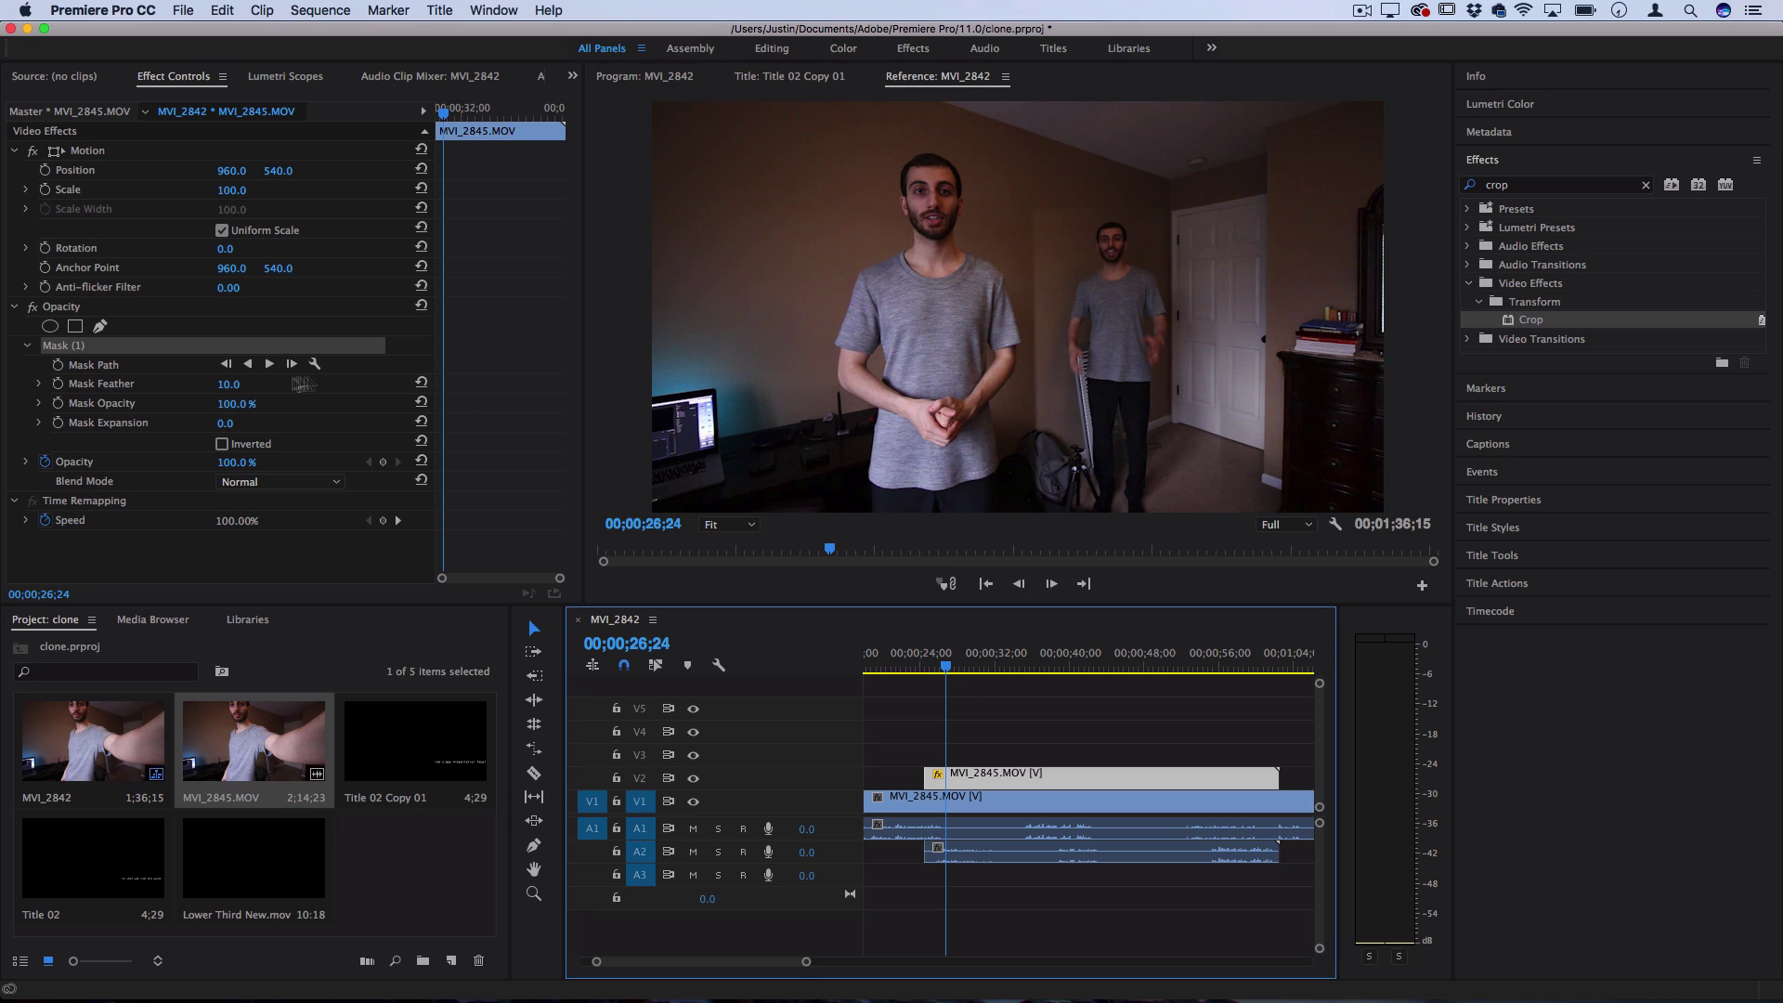
pyautogui.click(226, 386)
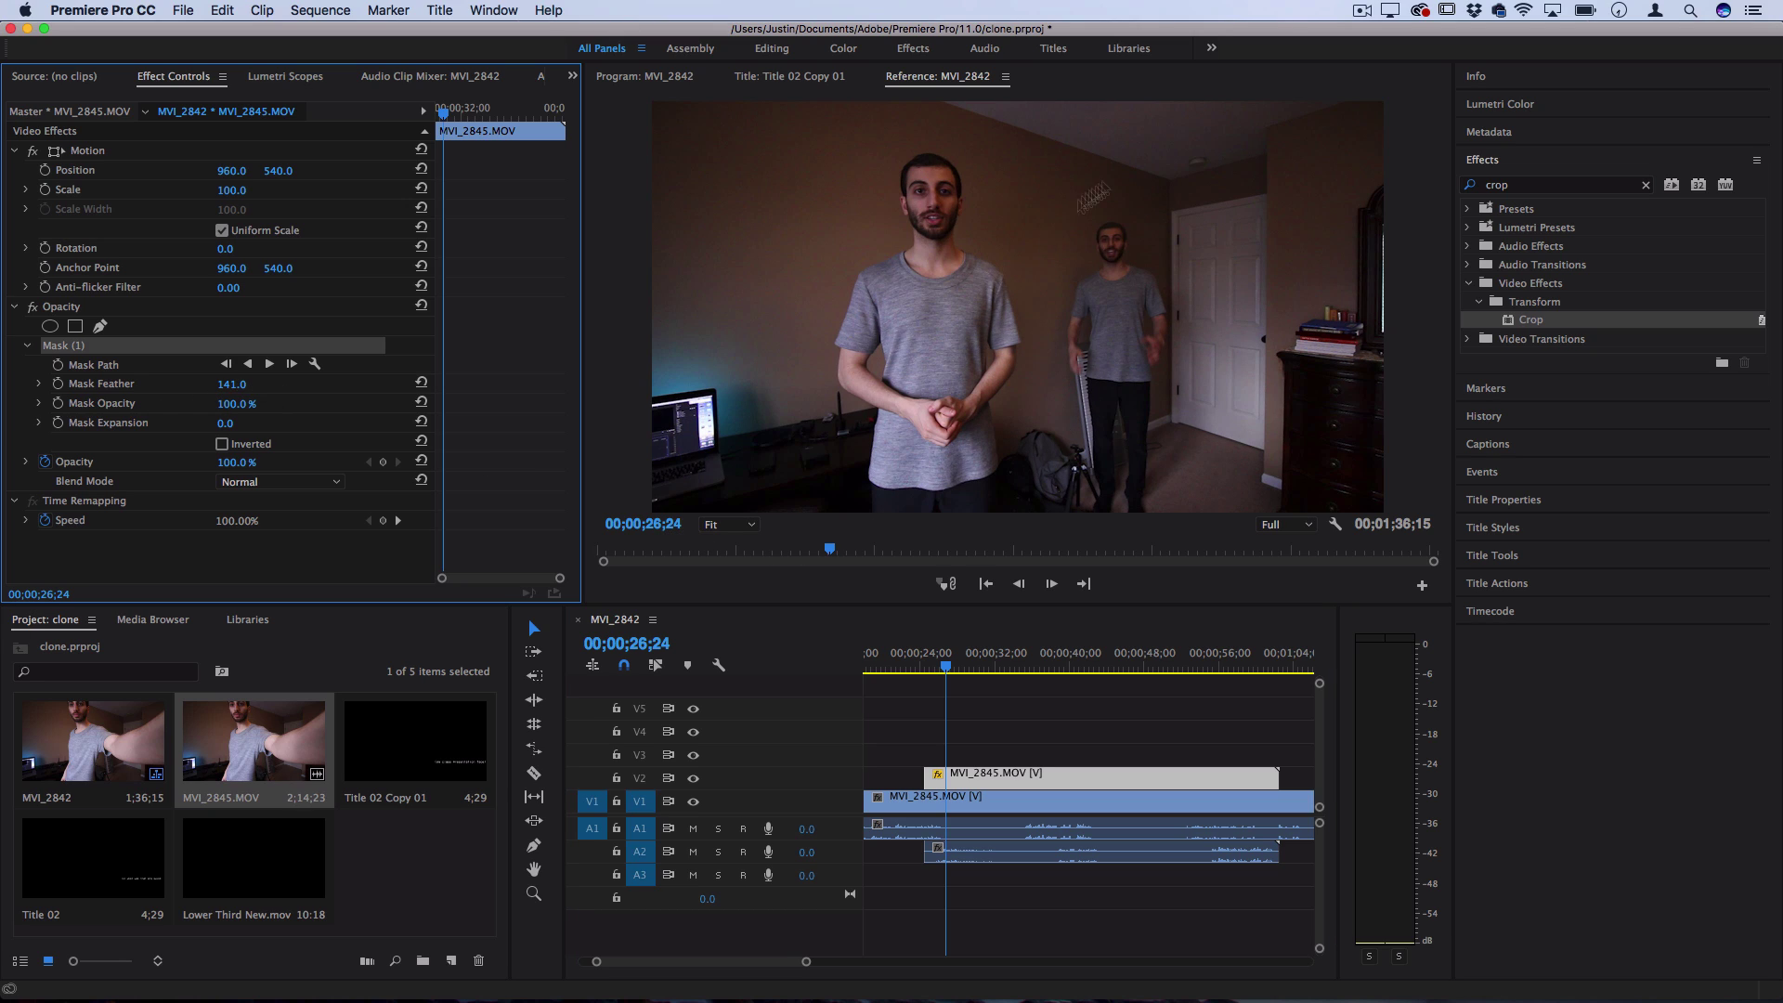
pyautogui.press('space')
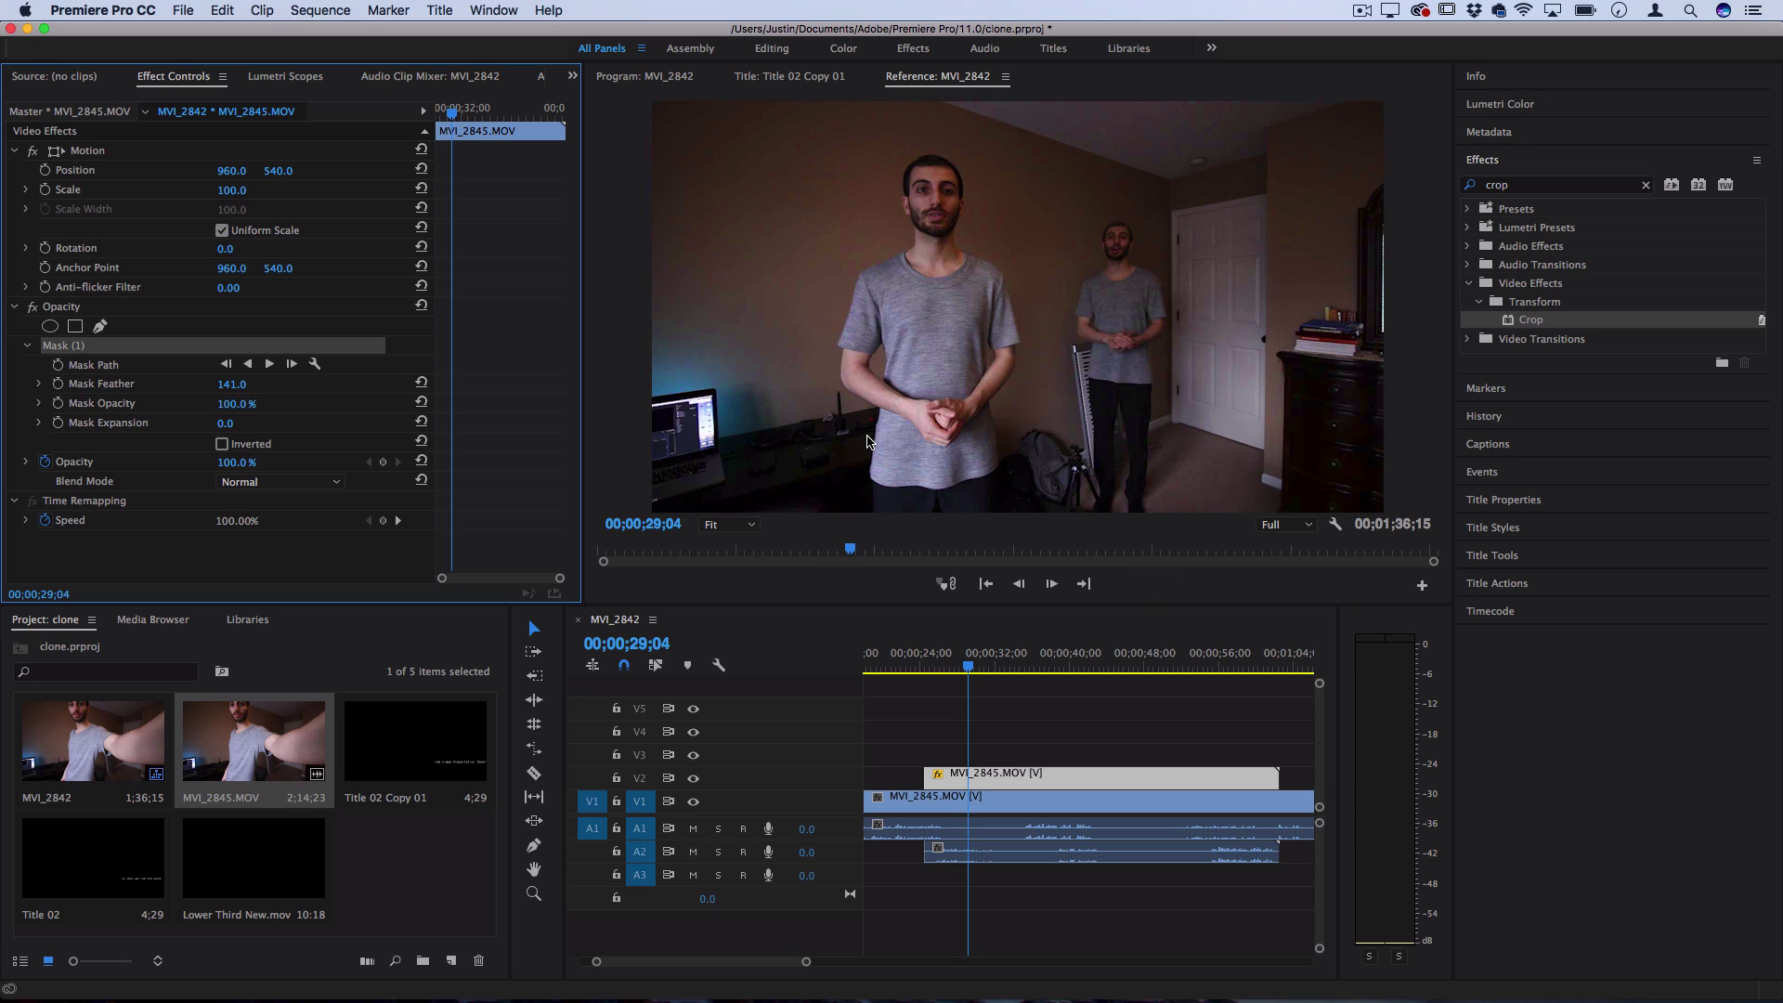